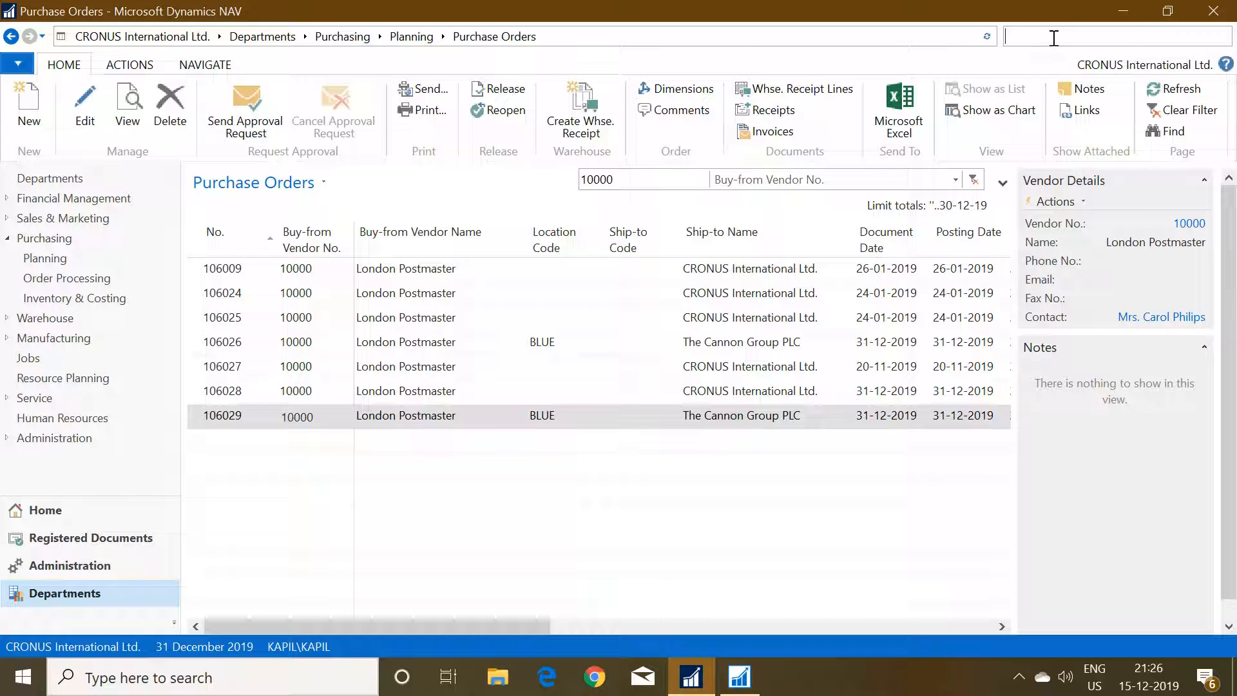
Open the Sales Orders list and create a new sales order for the customer The Cannon Group PLC.
type("ales order")
key("Return")
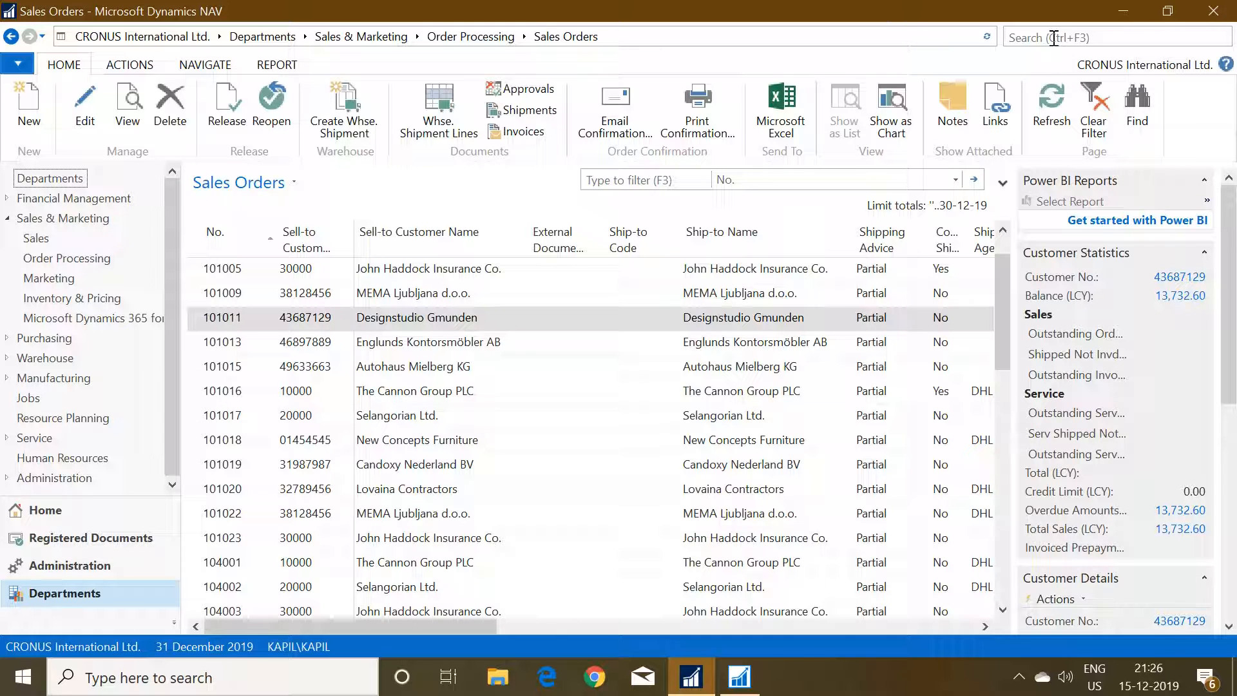
key("ctrl+n")
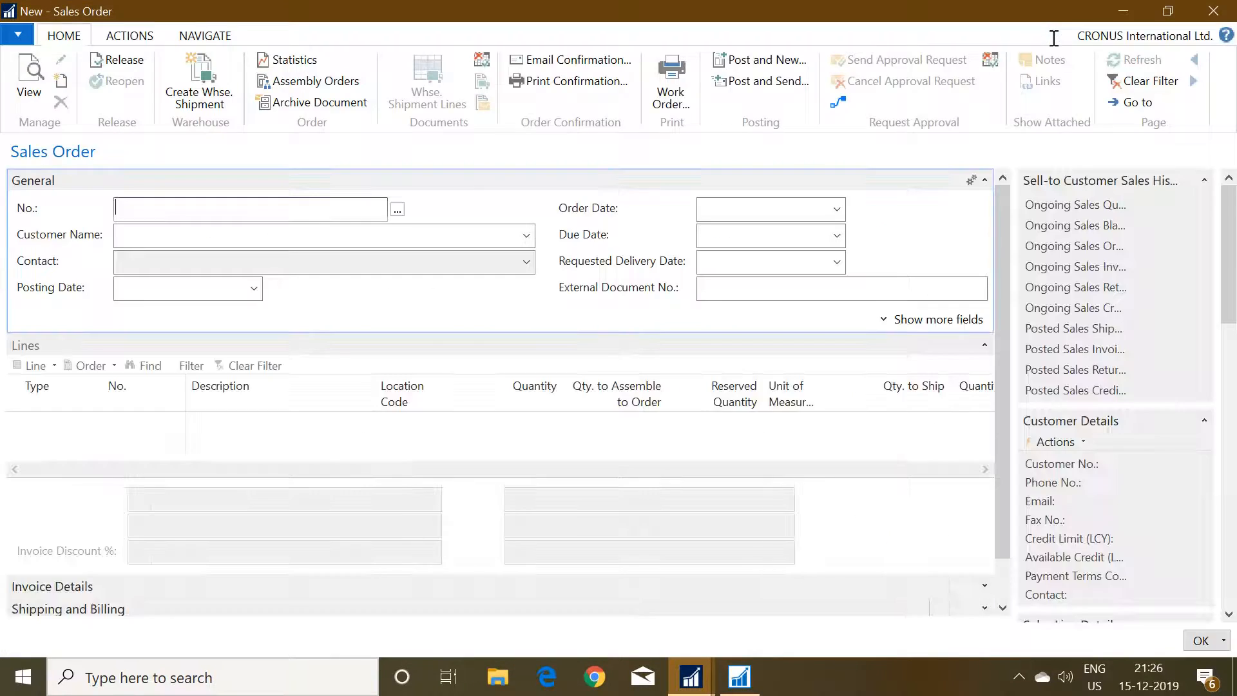
key("Tab")
type("1")
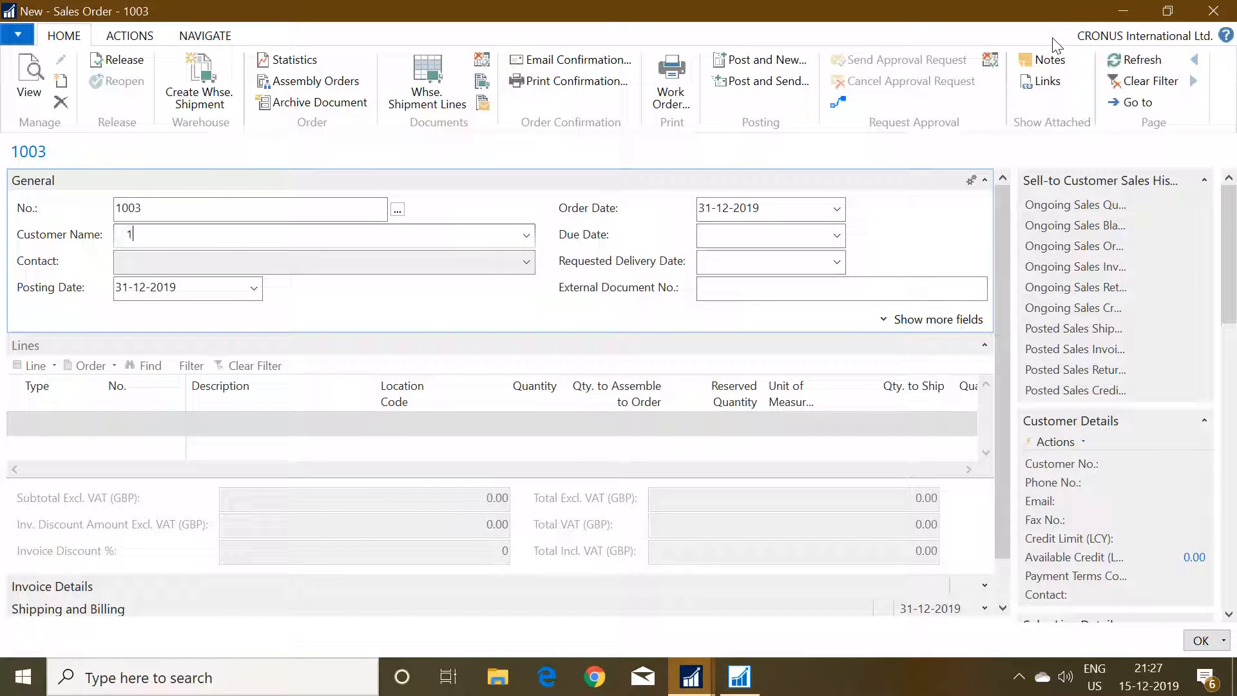
type("0000")
key("Tab")
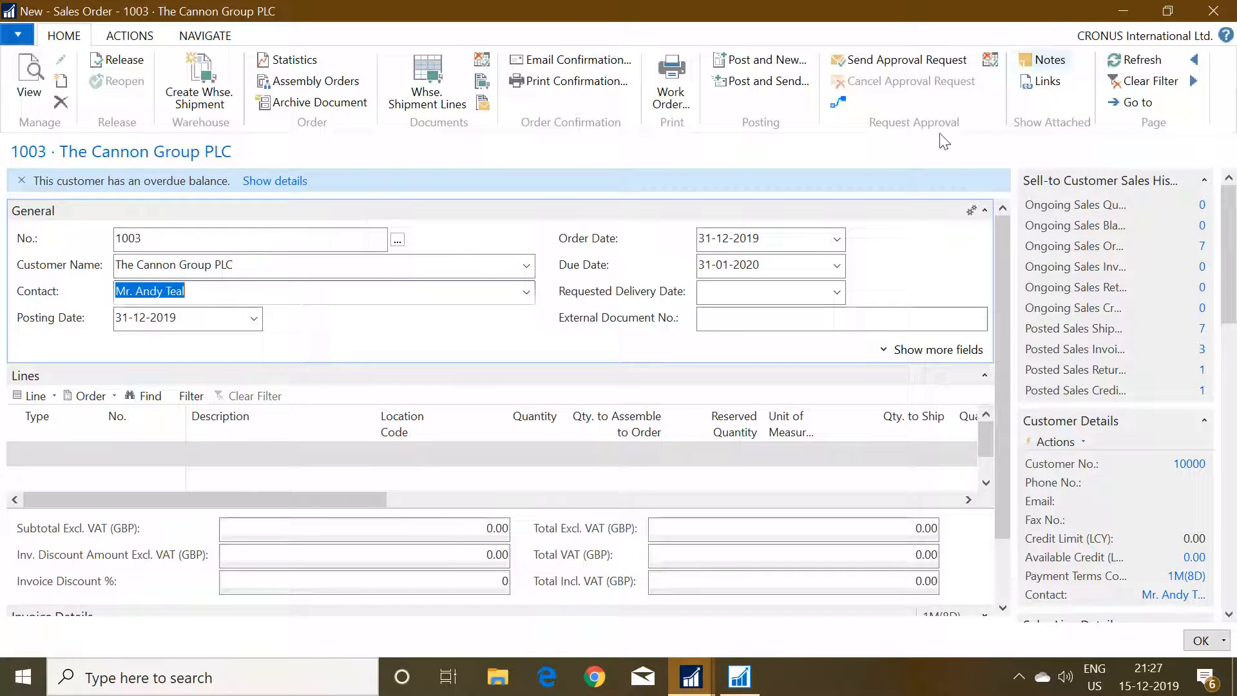
Add a line for item 1000 (Bicycle) with quantity 1 to the sales order.
left_click(49, 459)
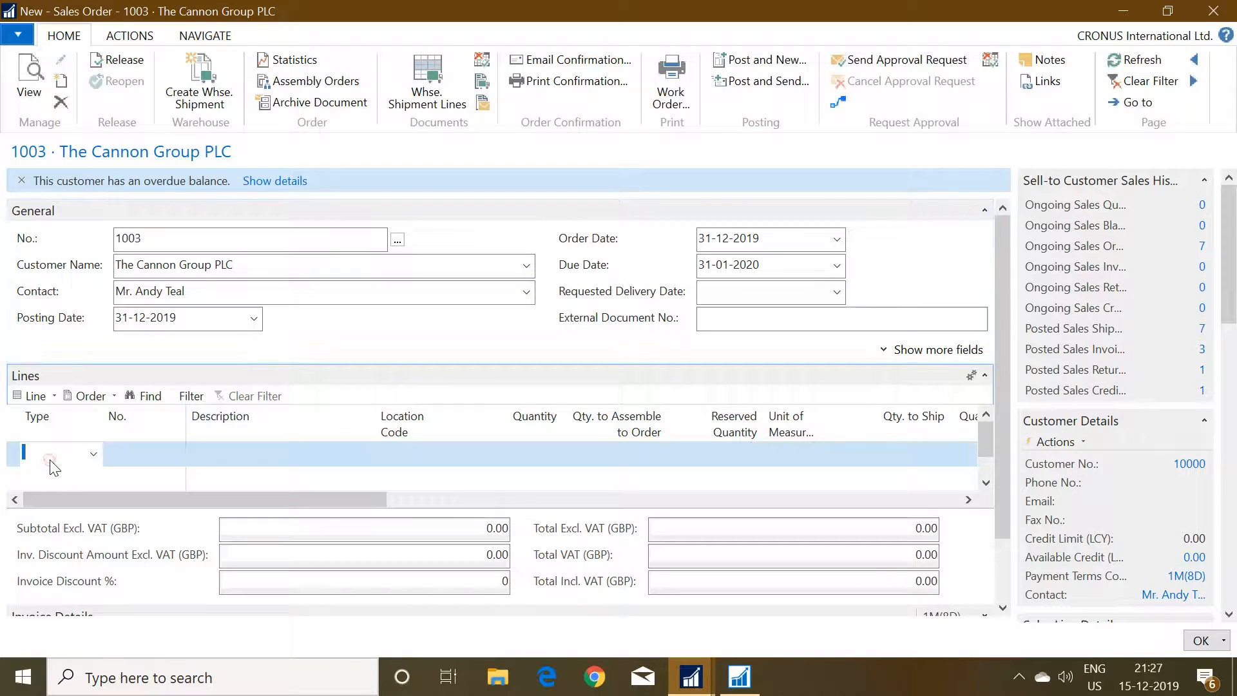
type("1000")
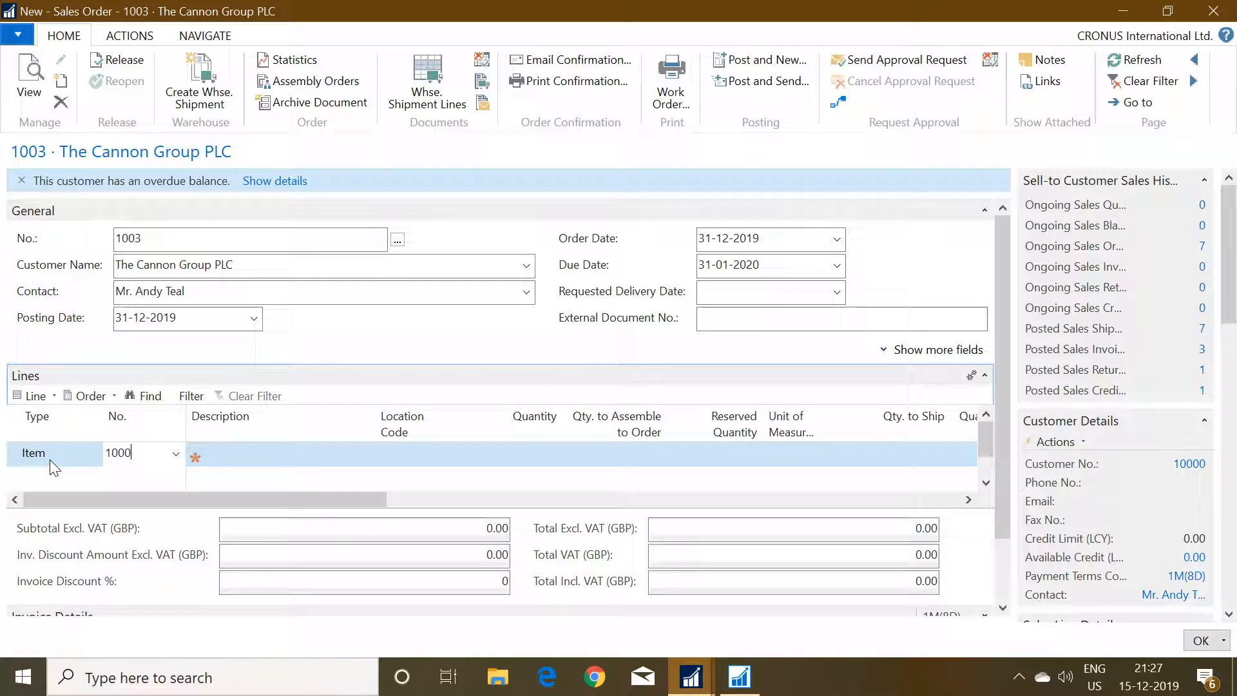
key("Return")
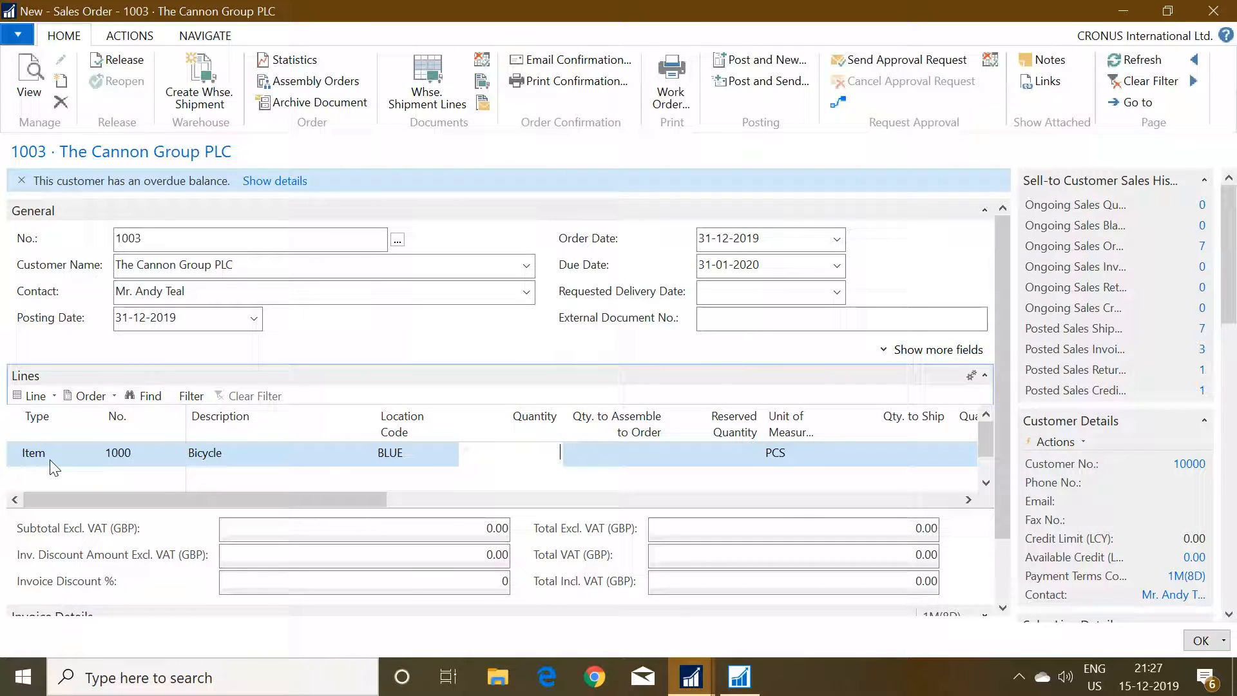
type("1")
key("Tab")
key("Tab")
key("Tab")
key("Tab")
key("Tab")
key("Tab")
key("Tab")
key("Tab")
key("Tab")
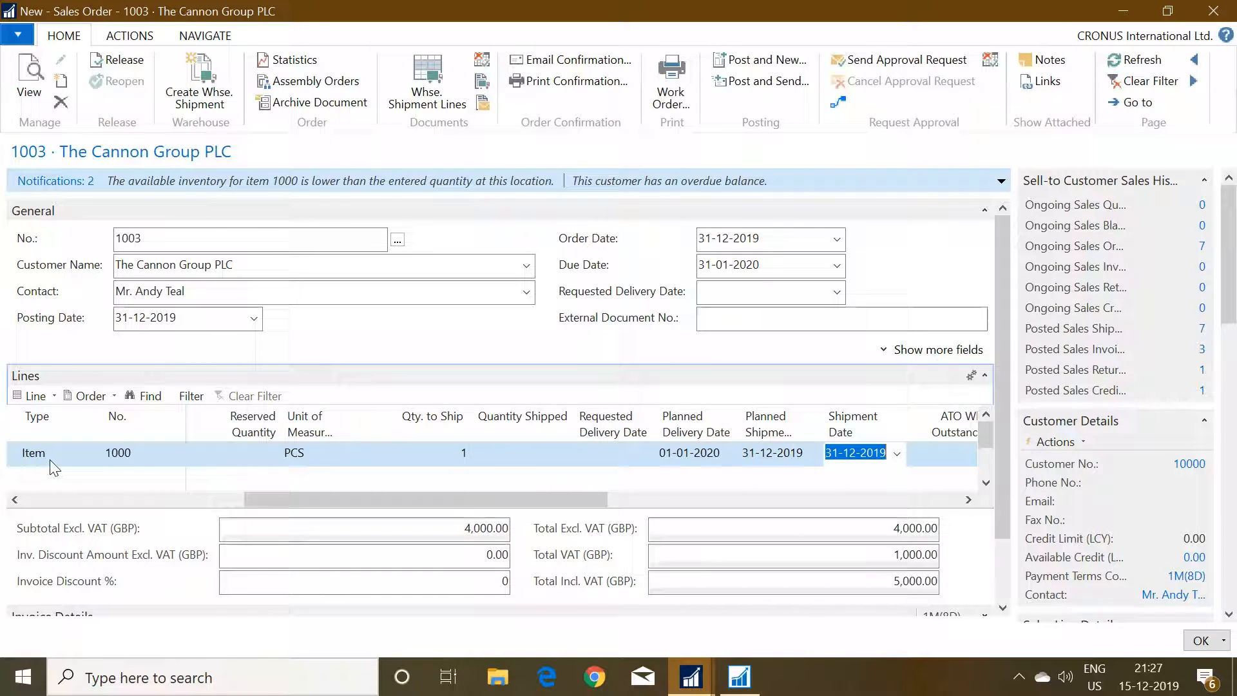
Set the Purchasing Code of the Bicycle line to DROP SHIP.
key("Tab")
key("Tab")
key("Tab")
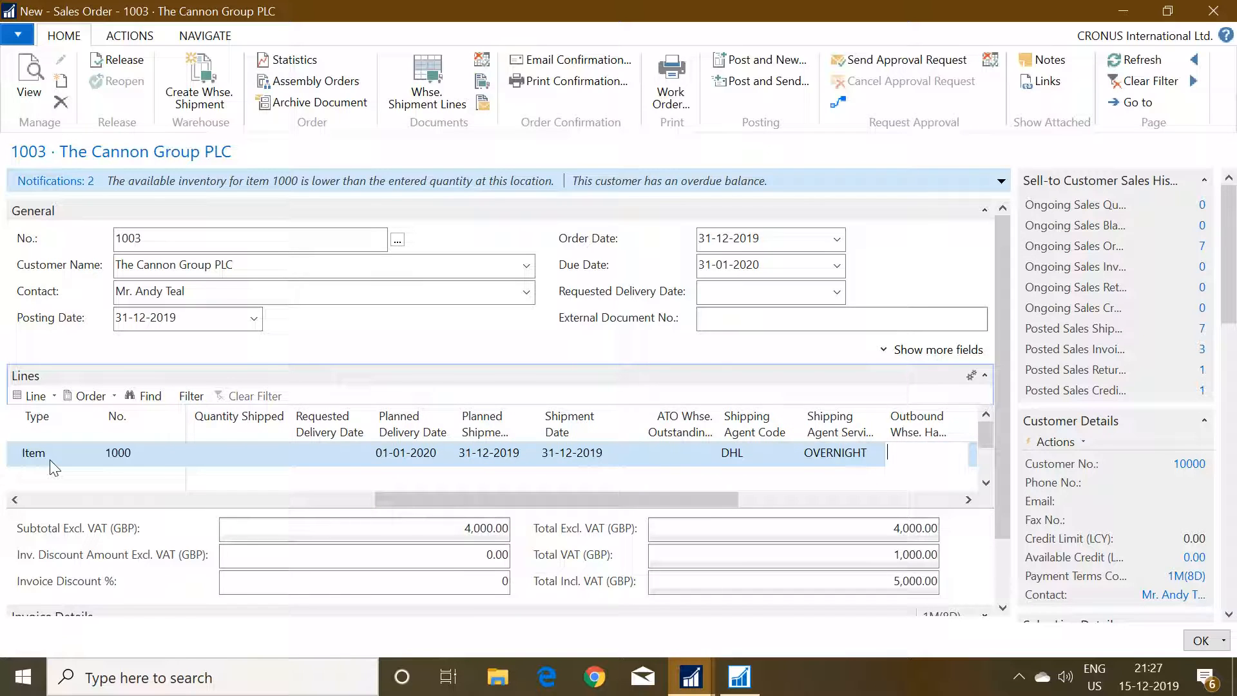
key("Tab")
key("Tab")
key("Tab")
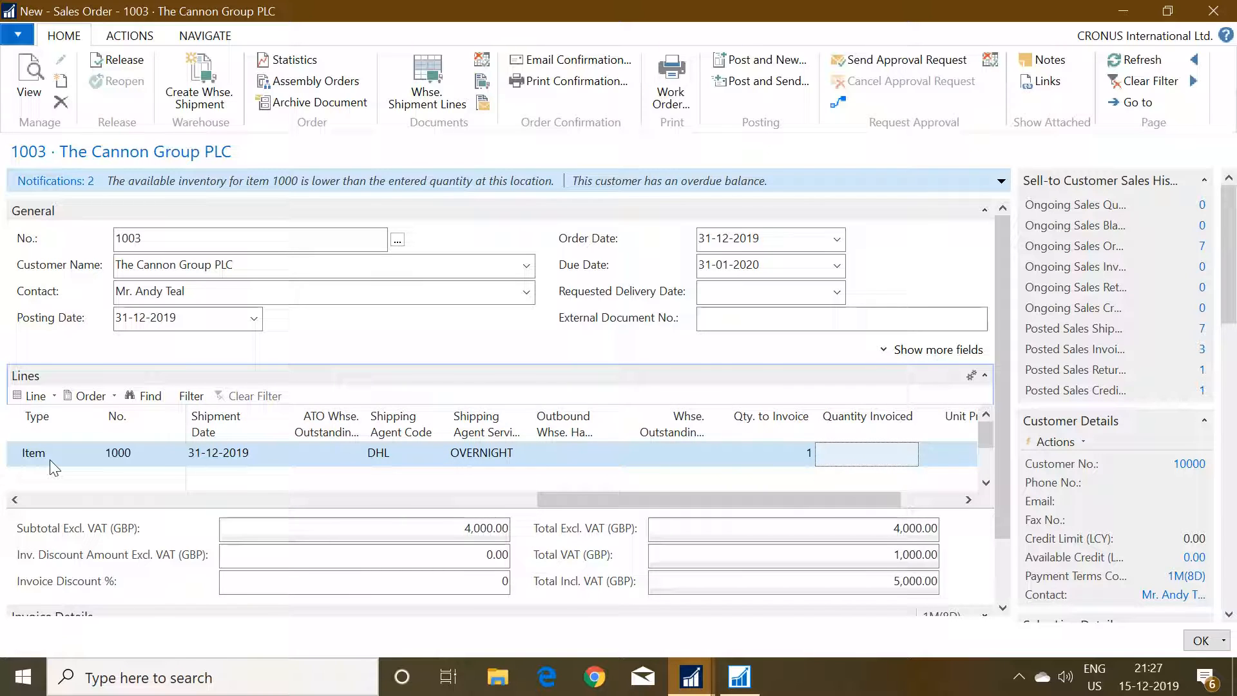
key("Tab")
key("Tab")
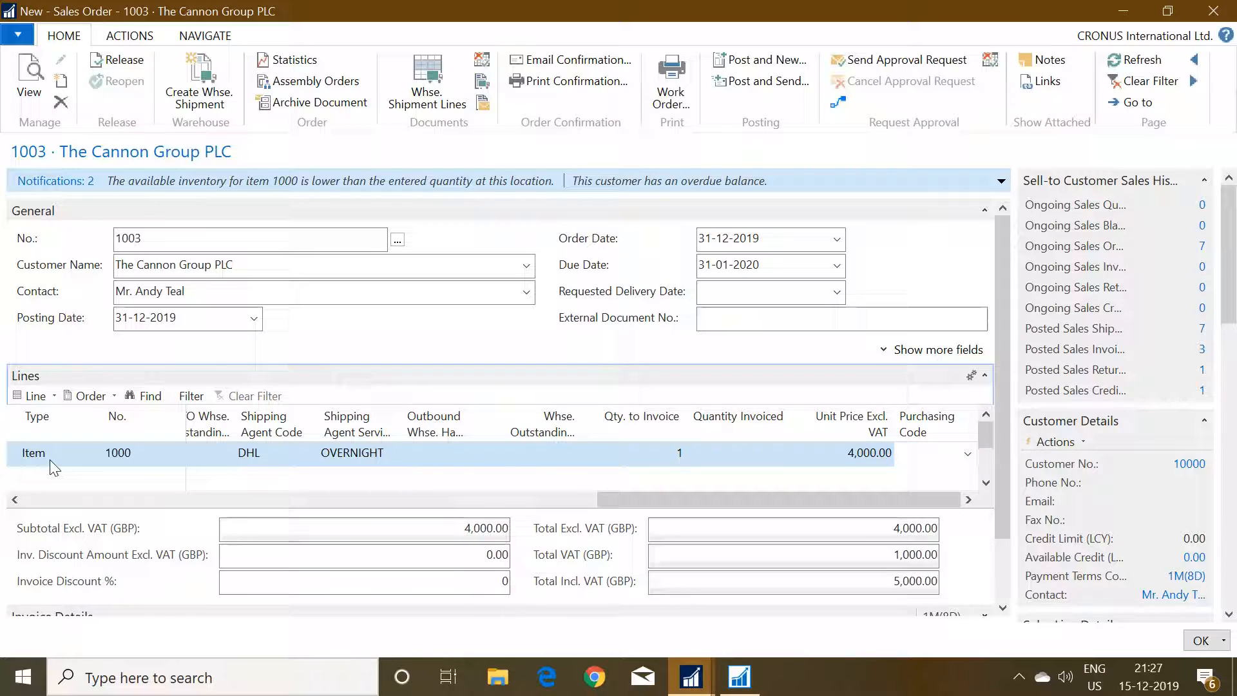
left_click(968, 454)
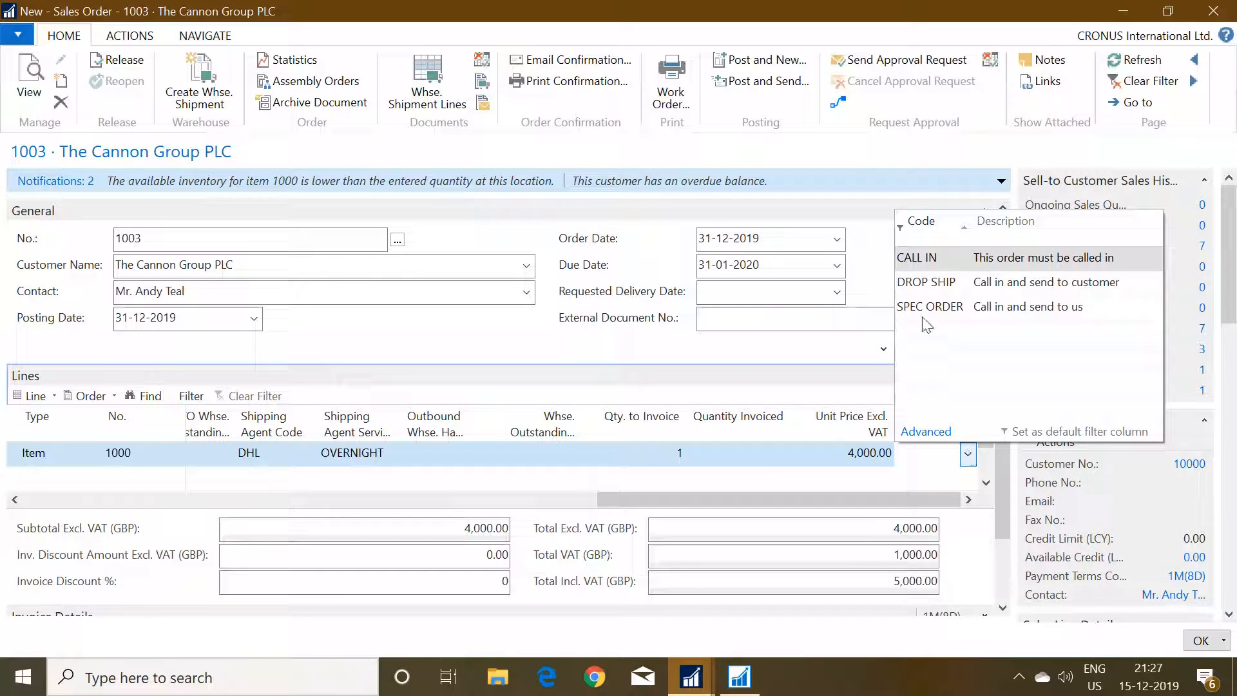
left_click(951, 284)
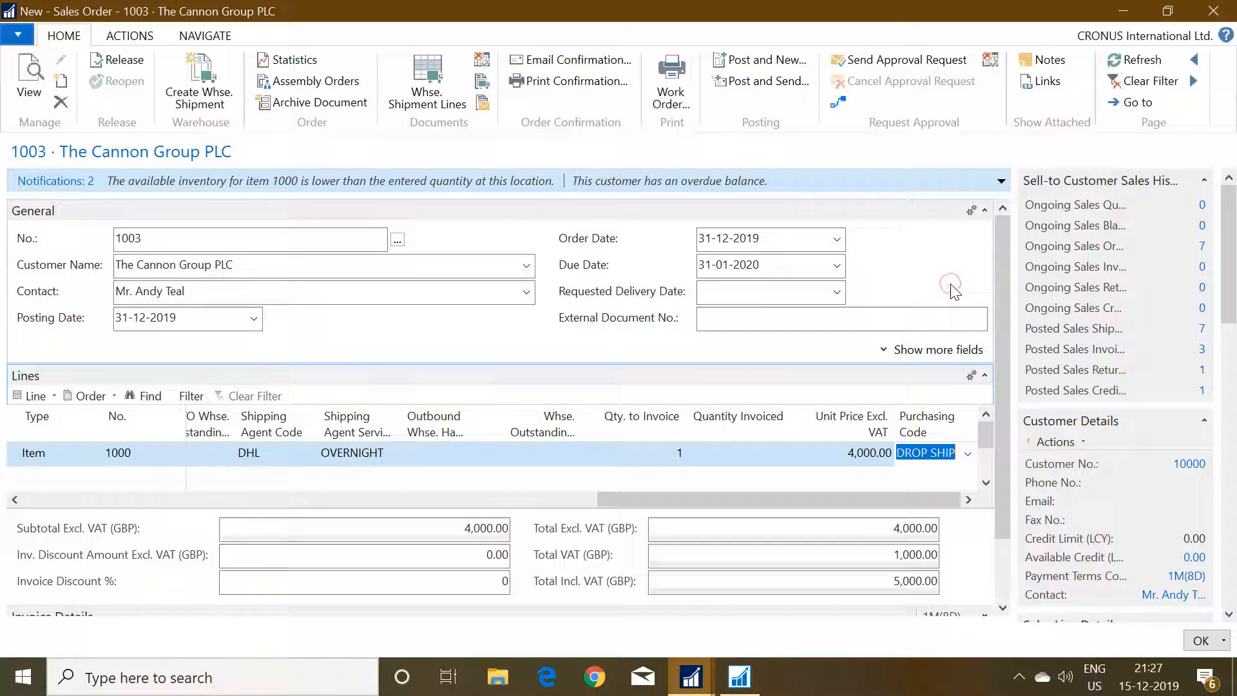
left_click(842, 456)
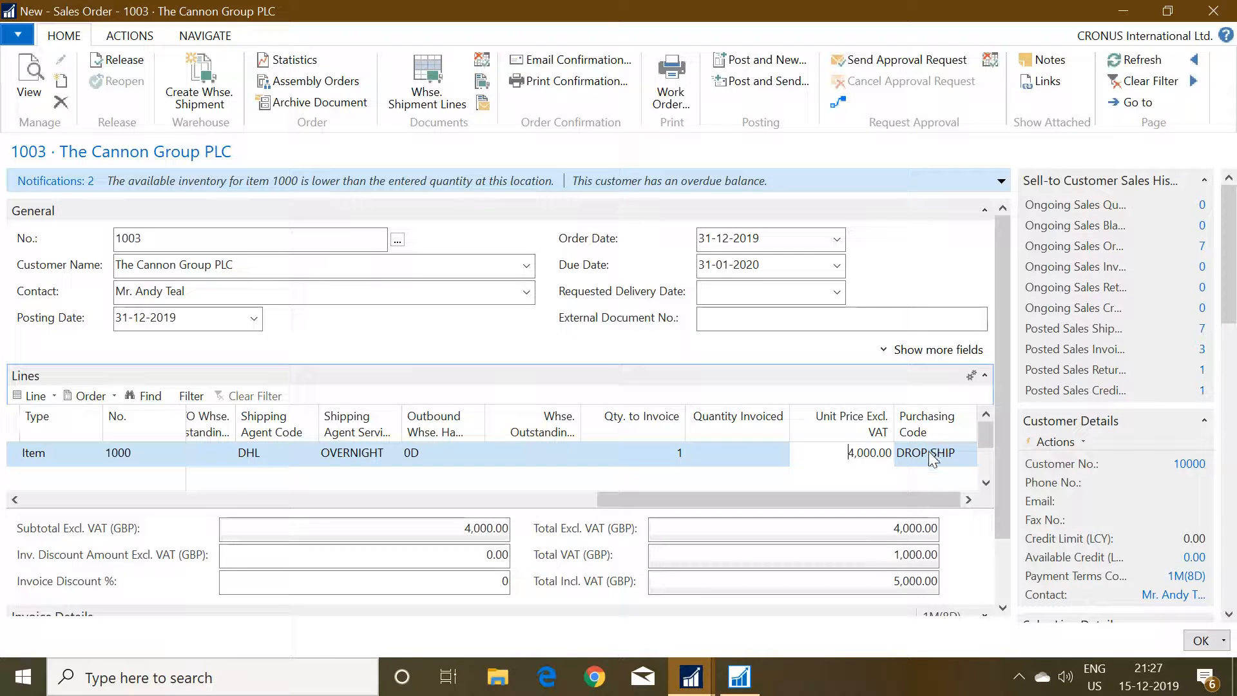
Release the sales order for The Cannon Group PLC.
left_click(930, 454)
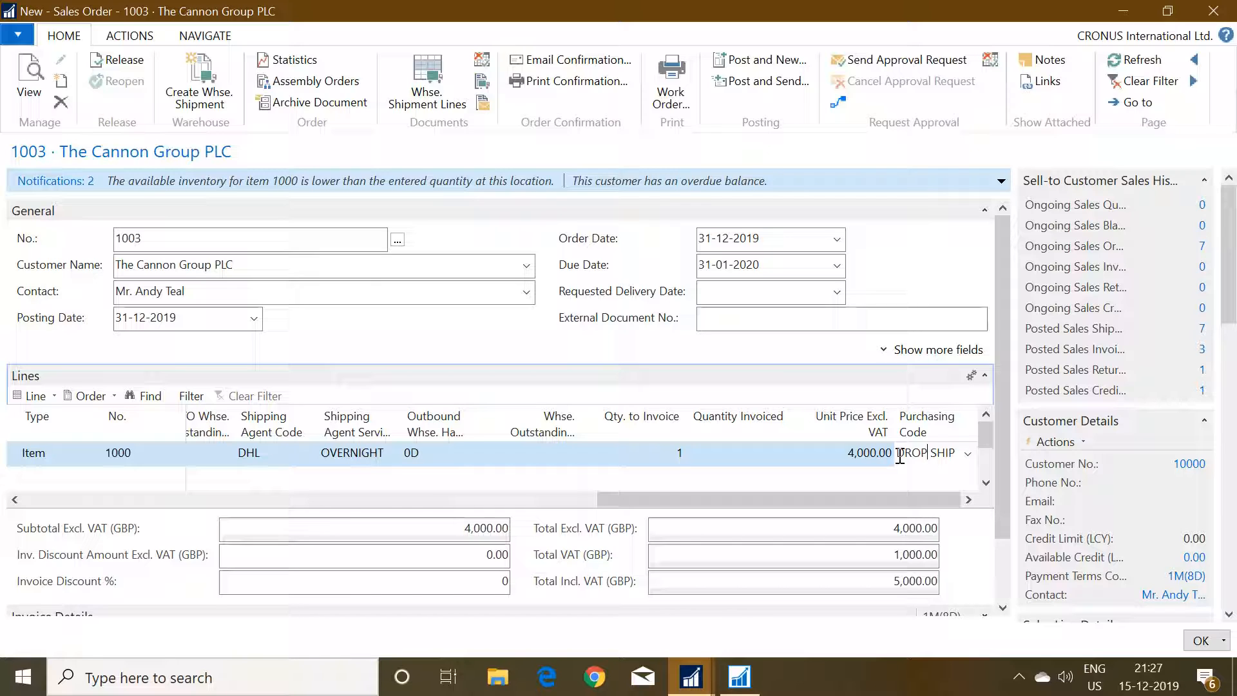
left_click(127, 59)
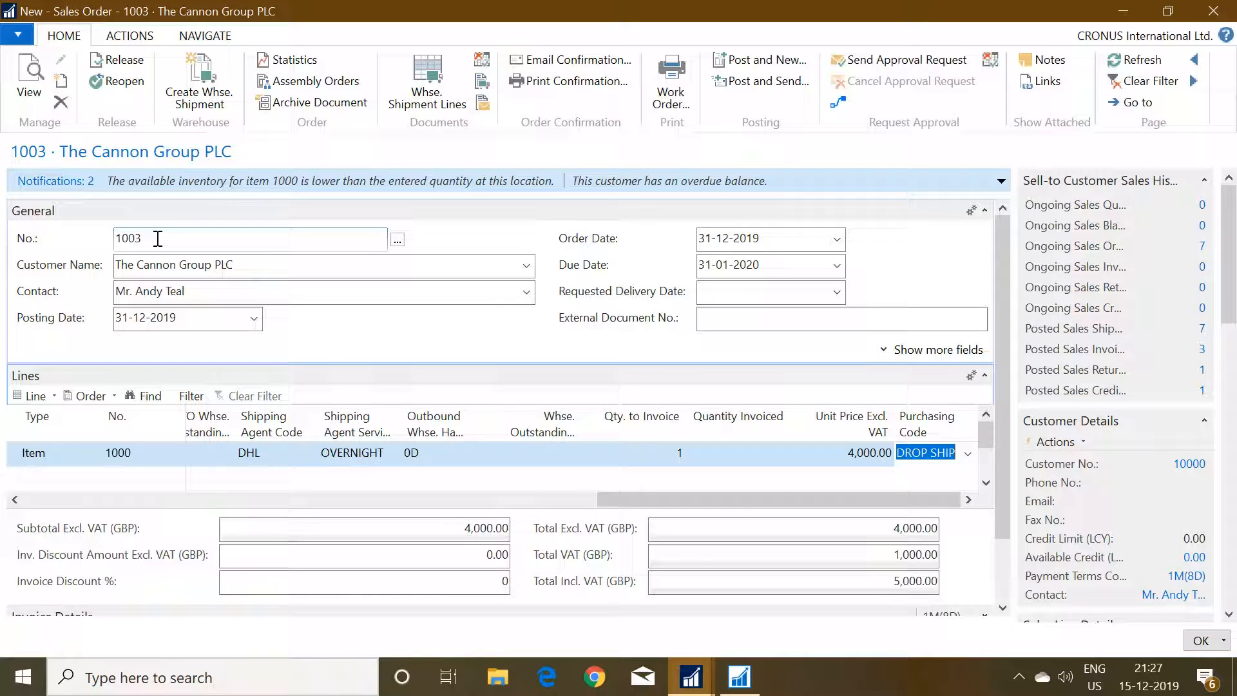
left_click(136, 238)
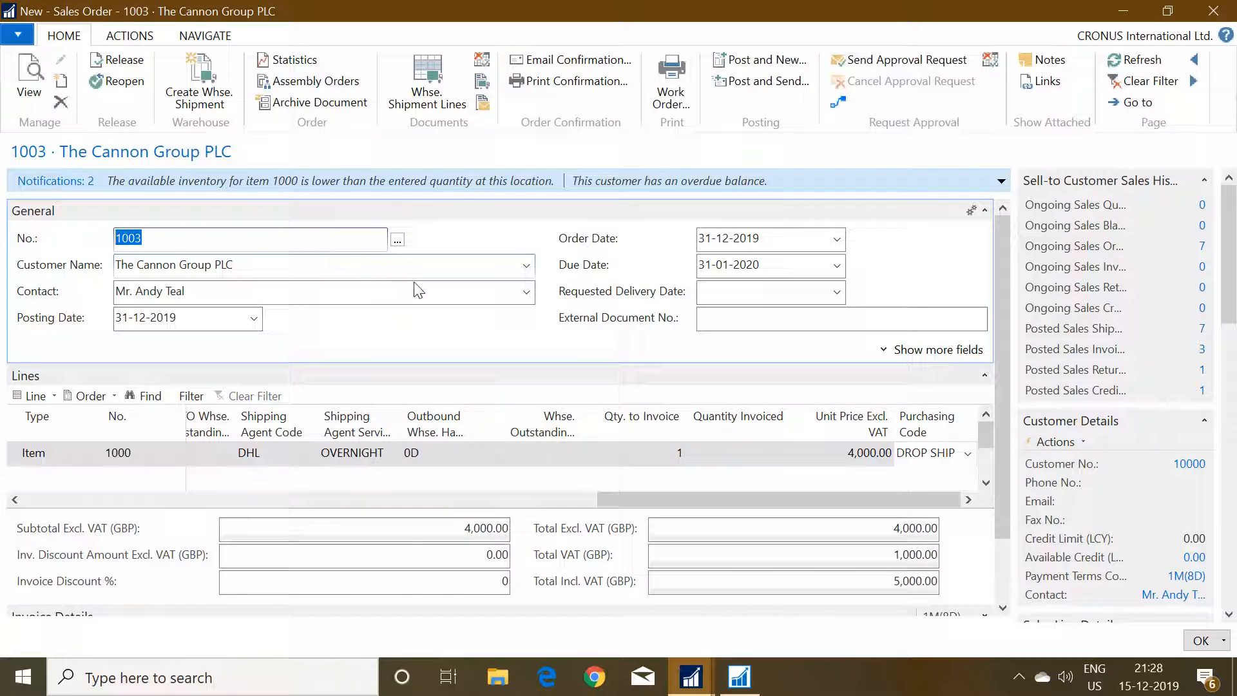
Return to the Sales Orders list window and search for "purchase order" to open the Purchase Orders list.
left_click(698, 679)
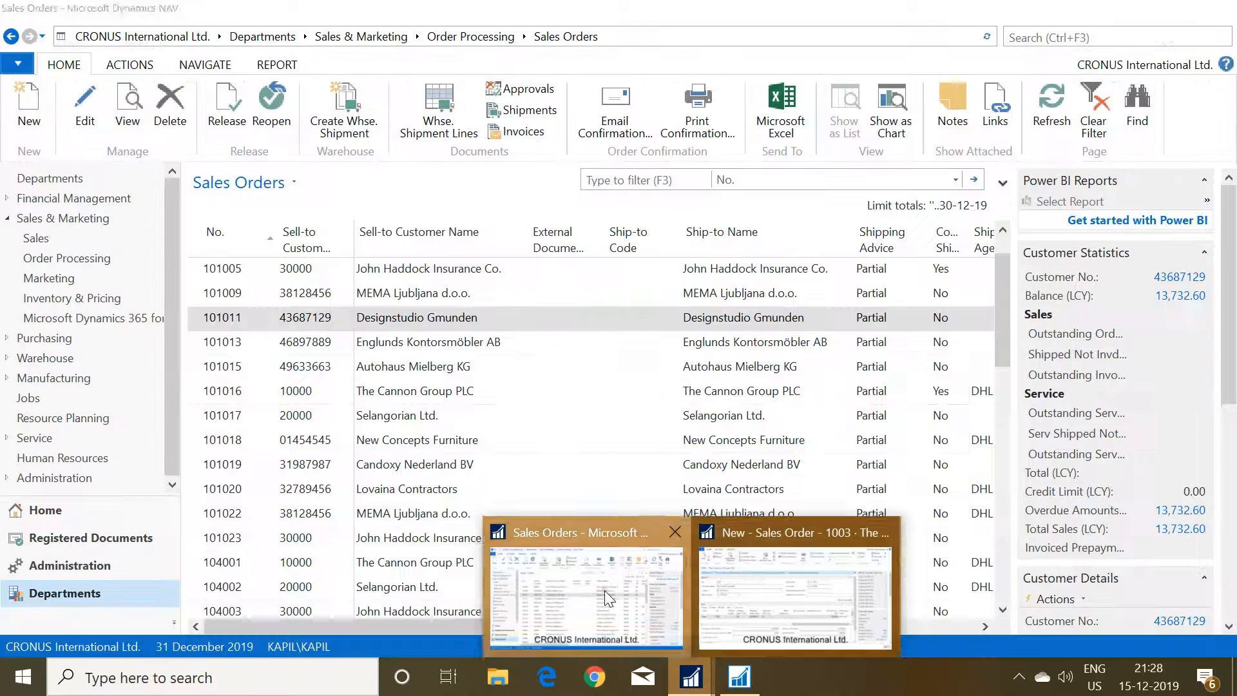
left_click(605, 590)
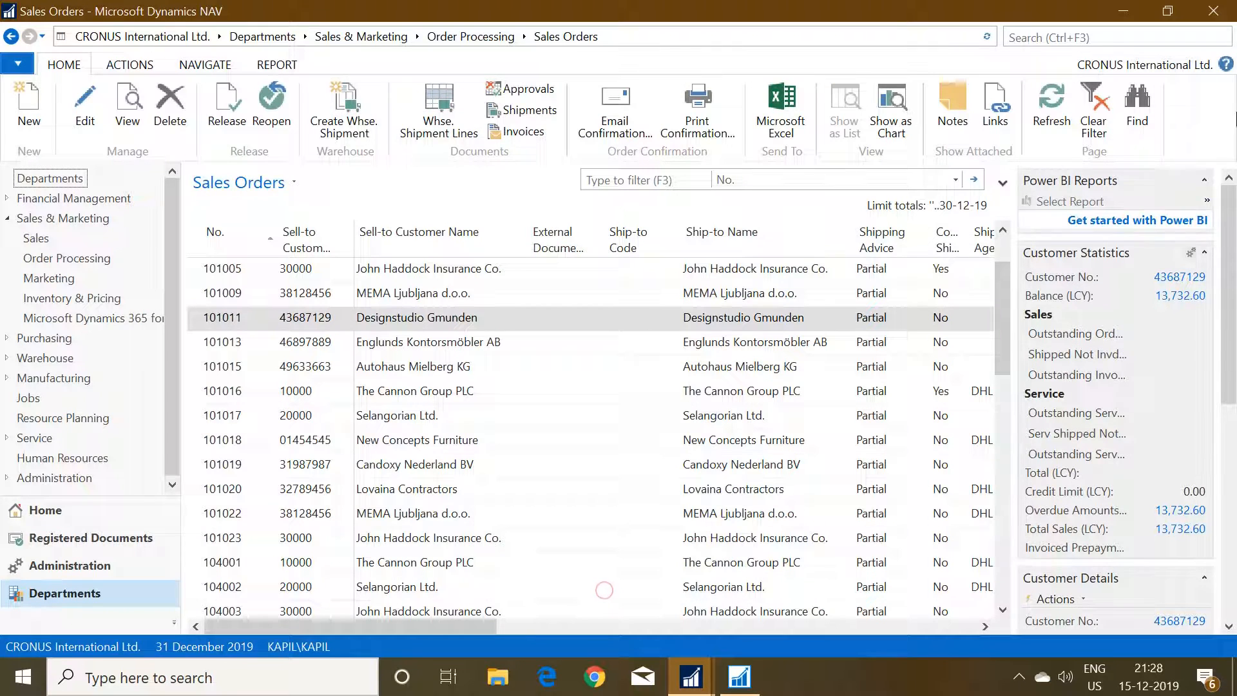
left_click(1099, 34)
type("purchase")
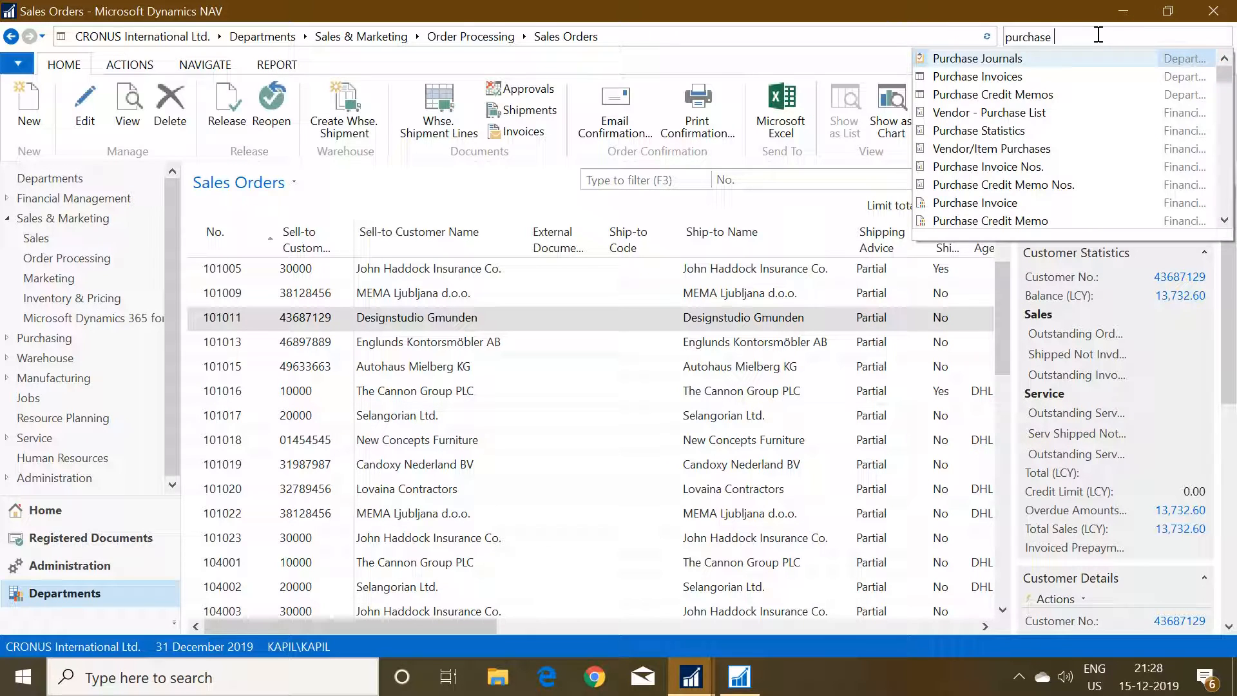
type(" order")
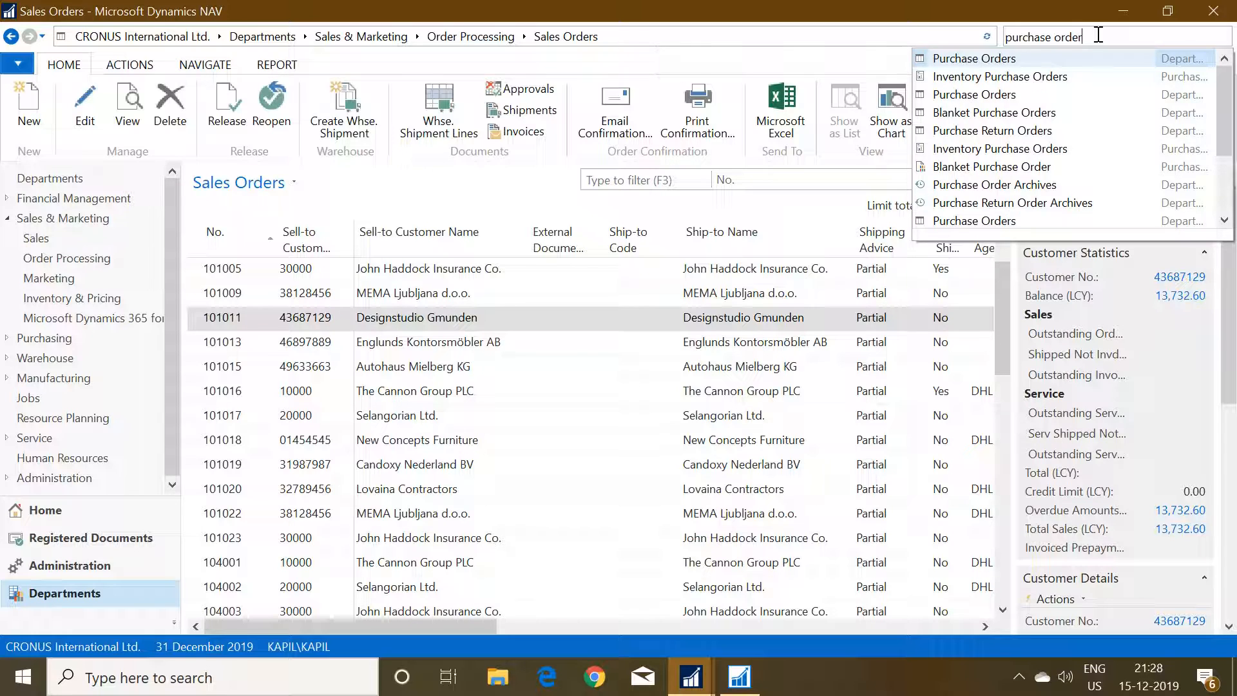
key("Return")
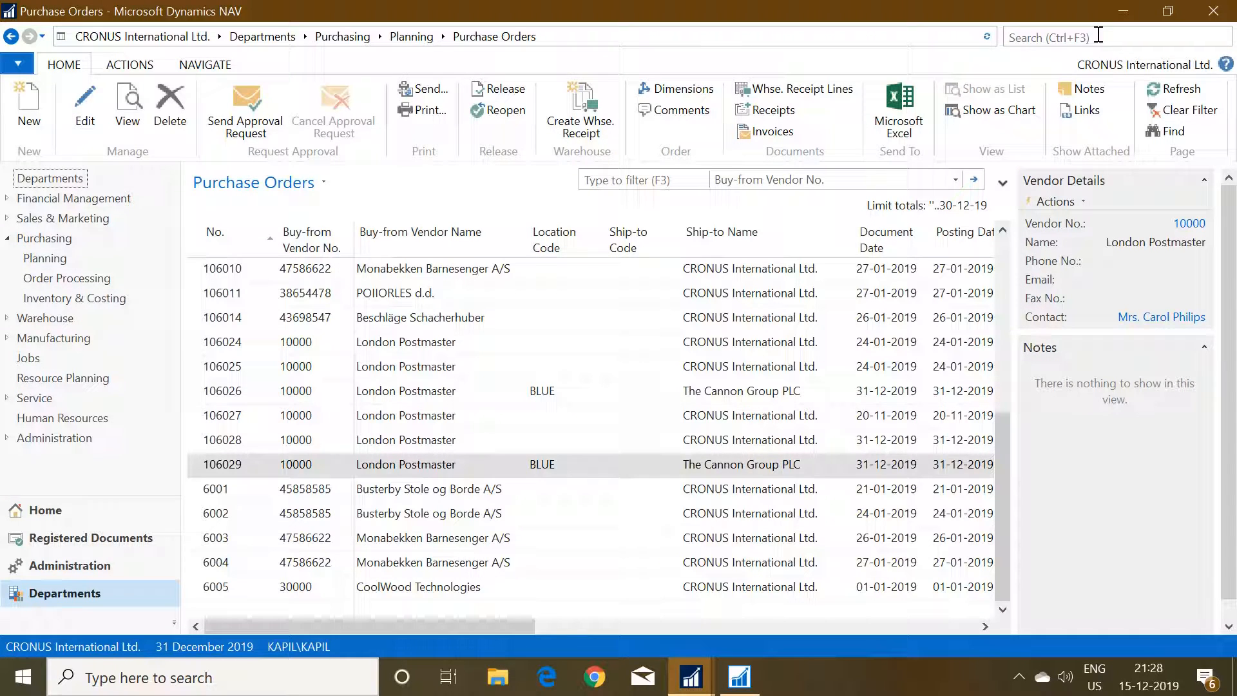
Create a new purchase order for the vendor London Postmaster.
key("ctrl+n")
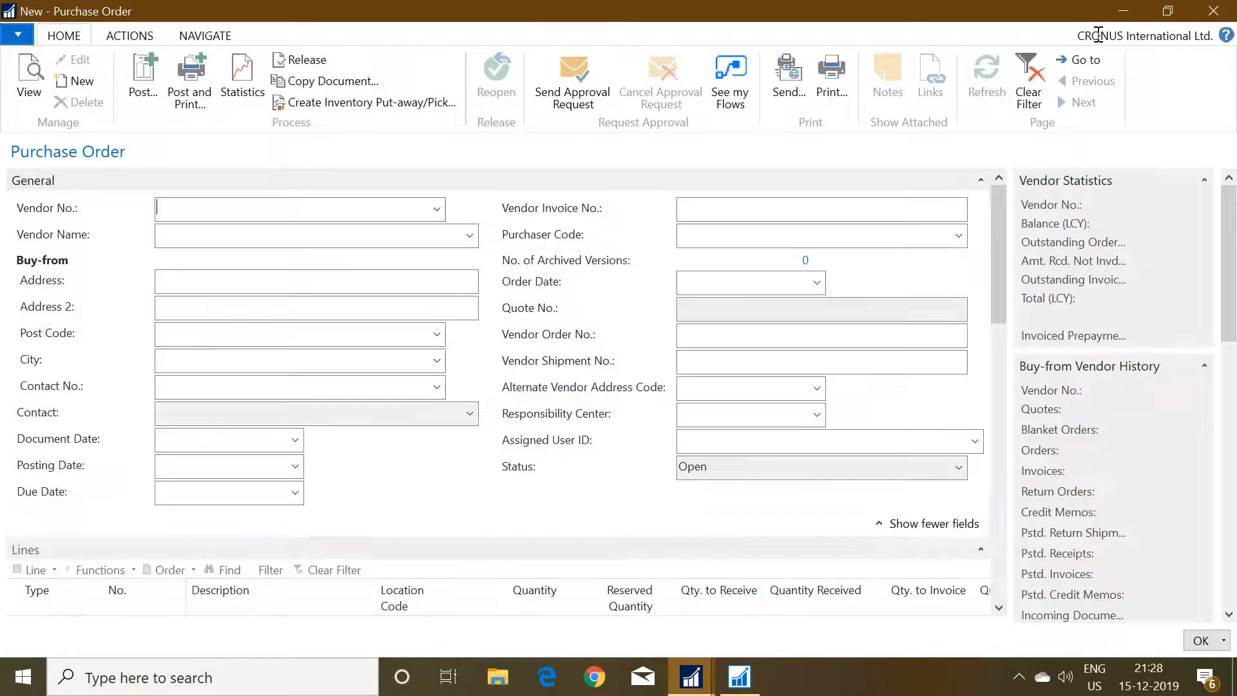
type("10000")
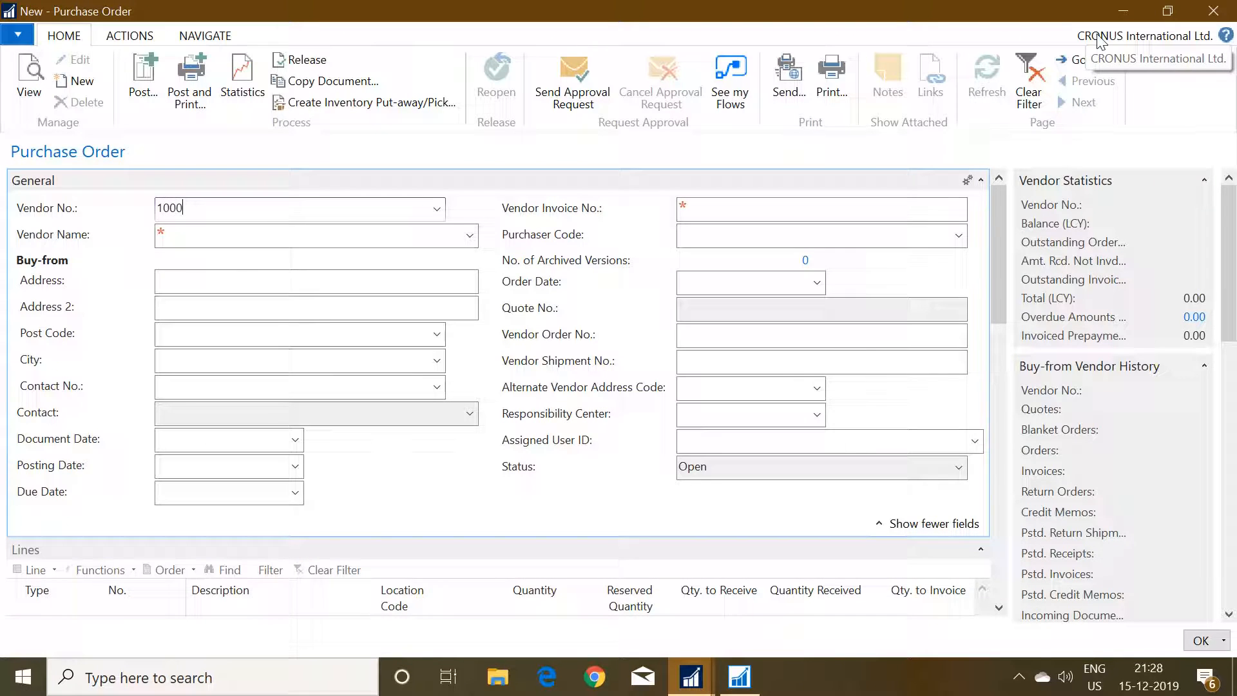
key("Tab")
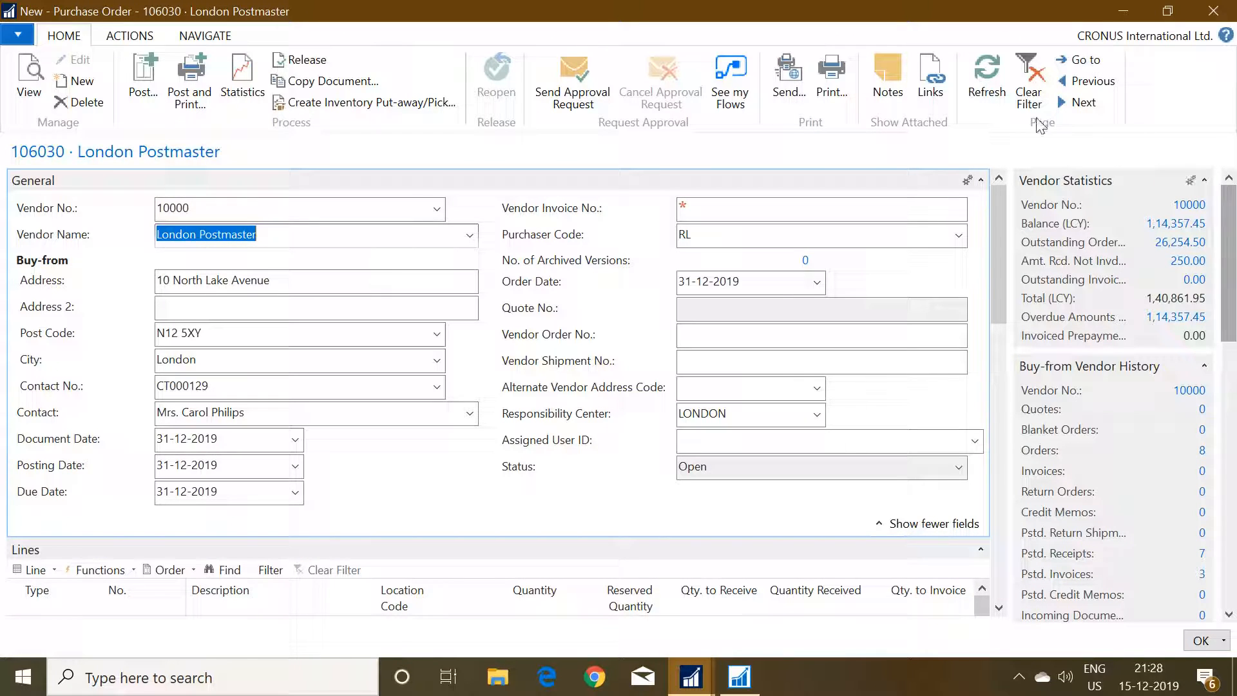
In the purchase order's Invoice Details, set the Sell-to Customer No. to that of The Cannon Group PLC.
left_click_drag(1004, 218, 977, 388)
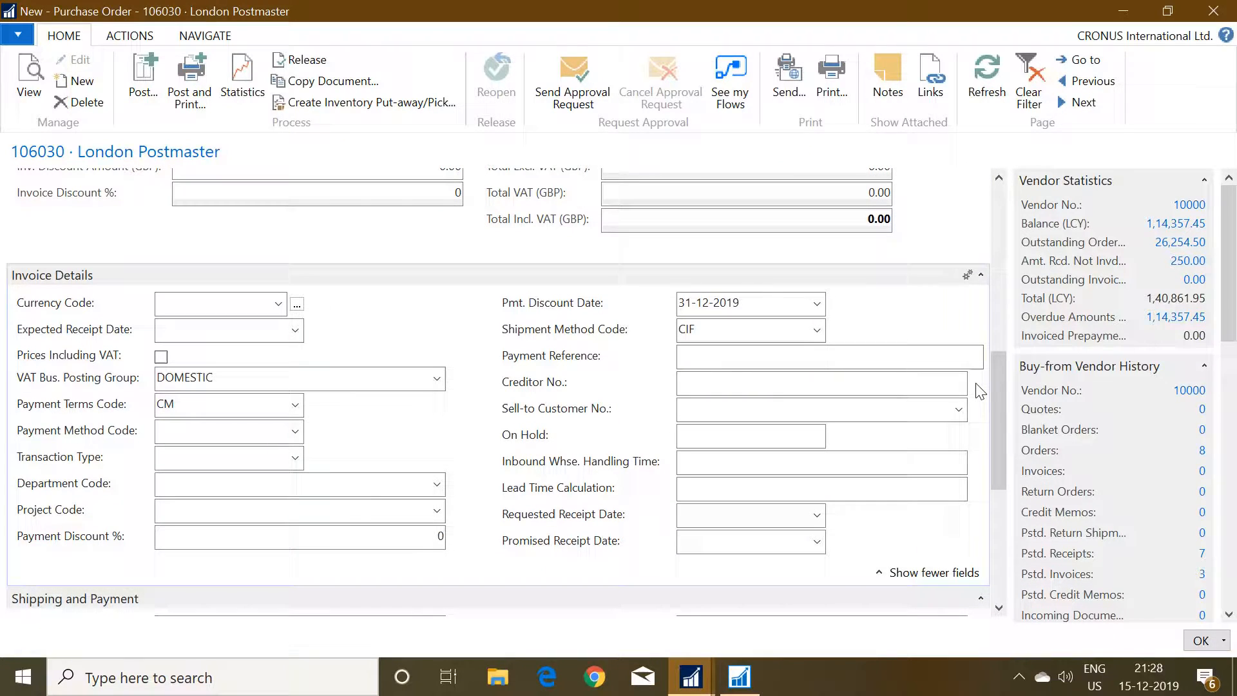
left_click(712, 415)
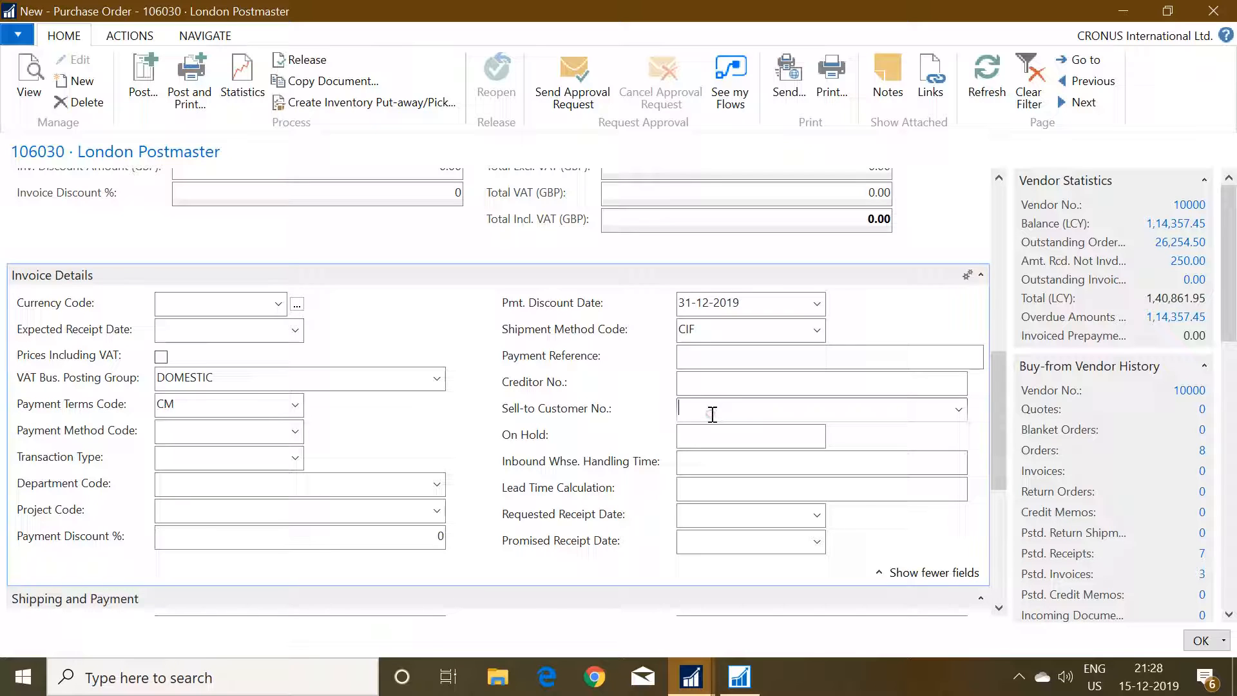
type("1000")
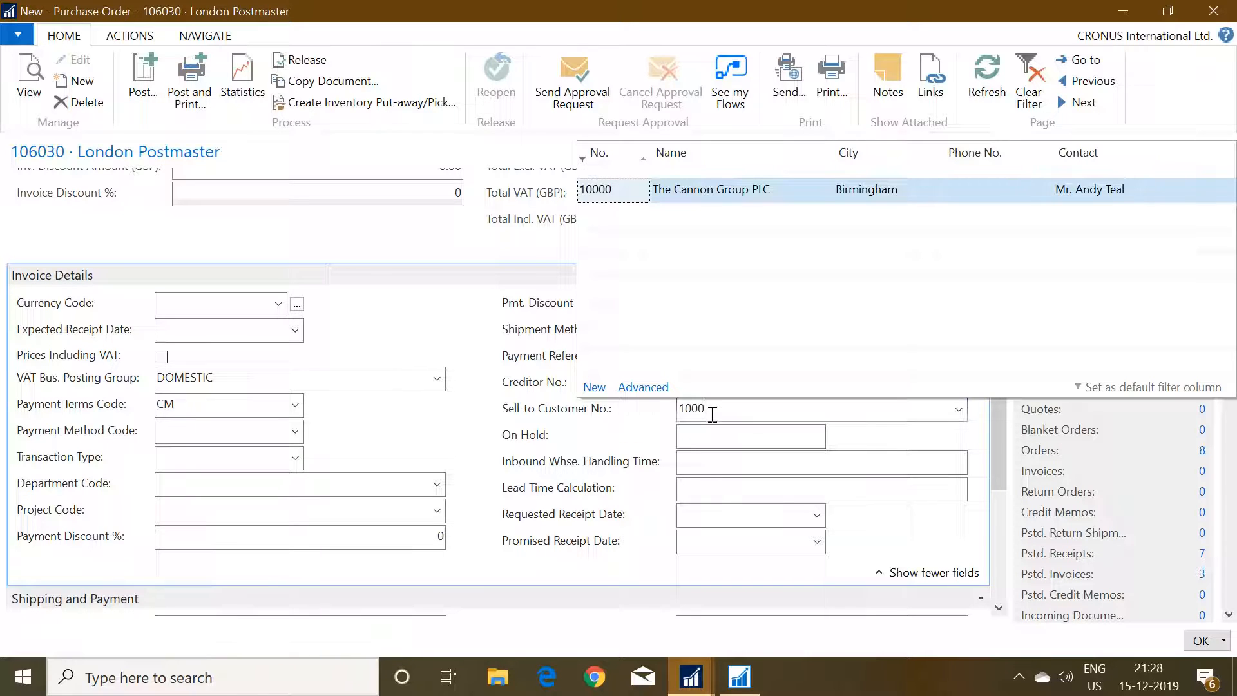
key("Return")
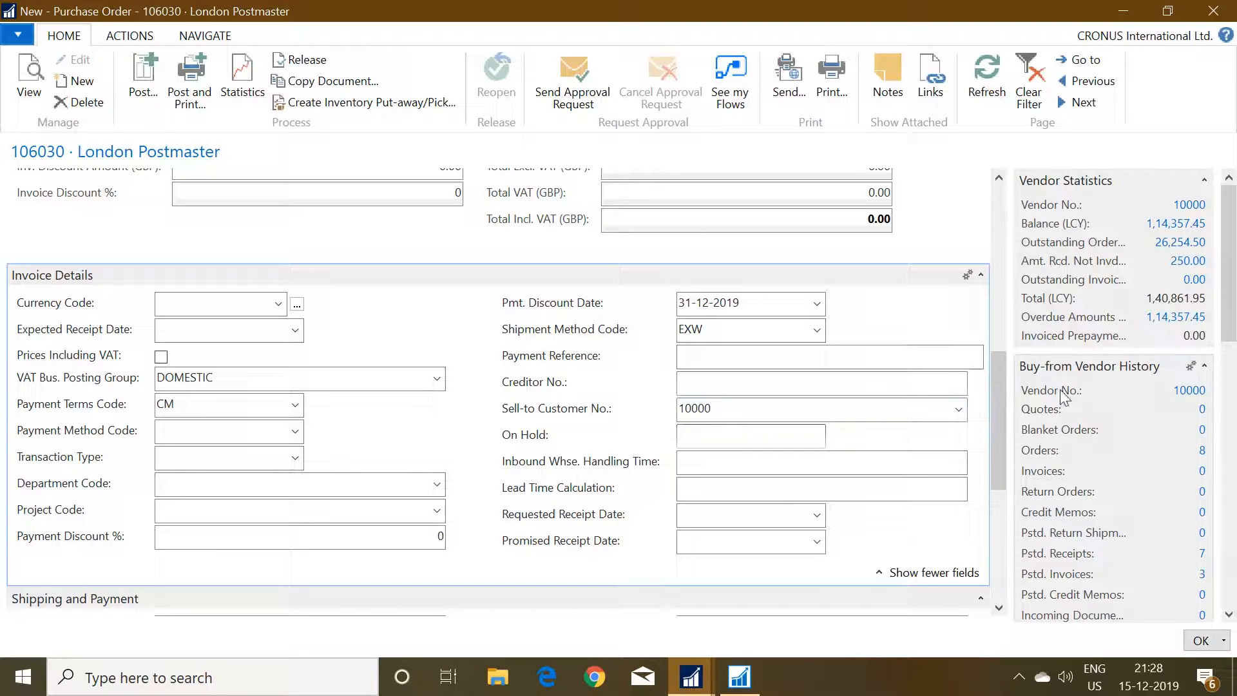
Use the drop shipment Get Sales Order function to bring the newly released sales order into the purchase order and check its lines.
left_click(127, 38)
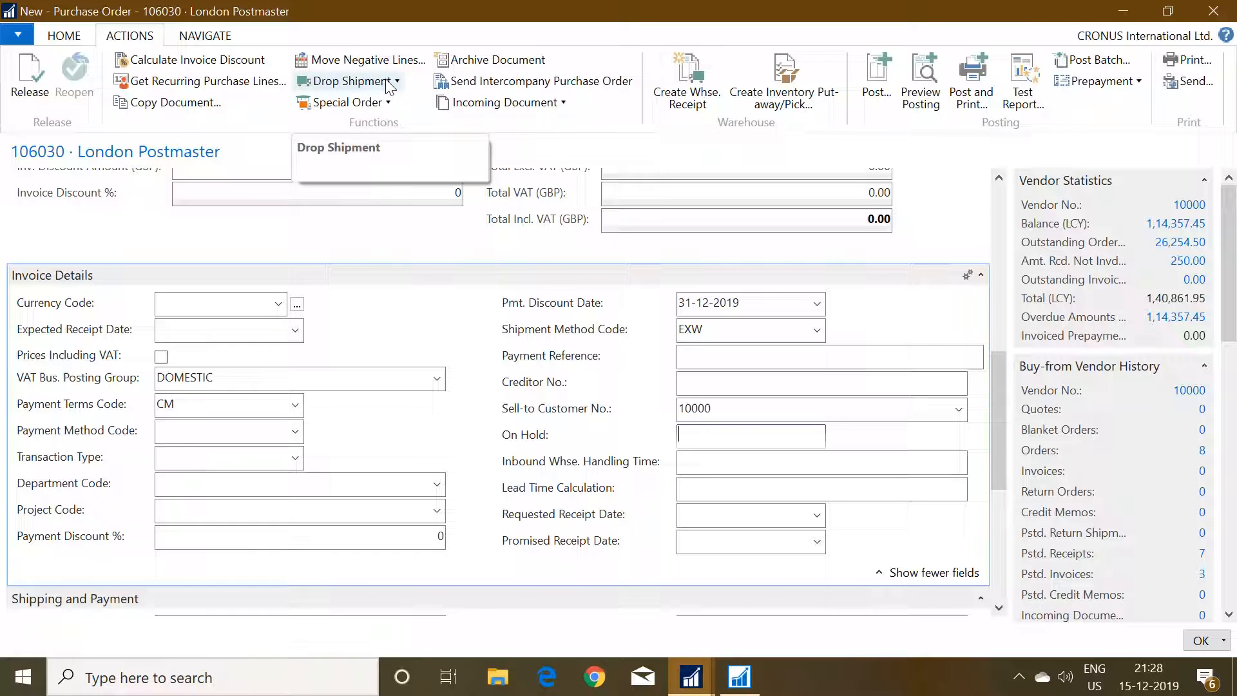
left_click(349, 84)
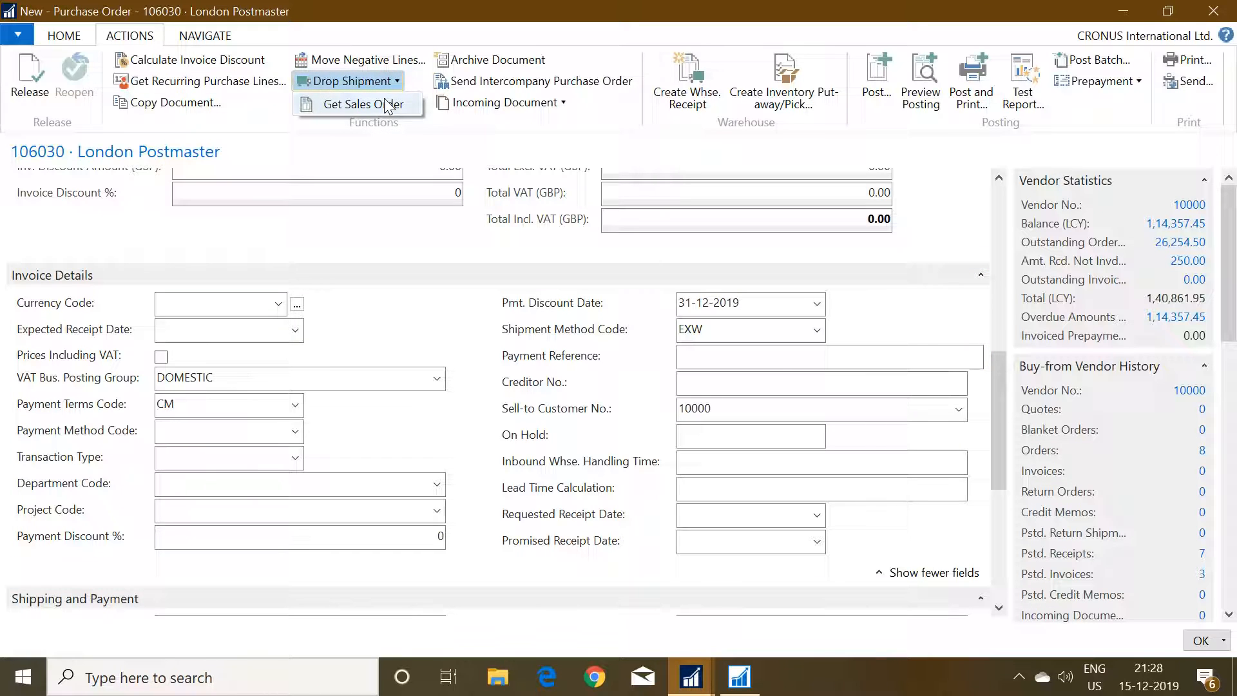
left_click(387, 103)
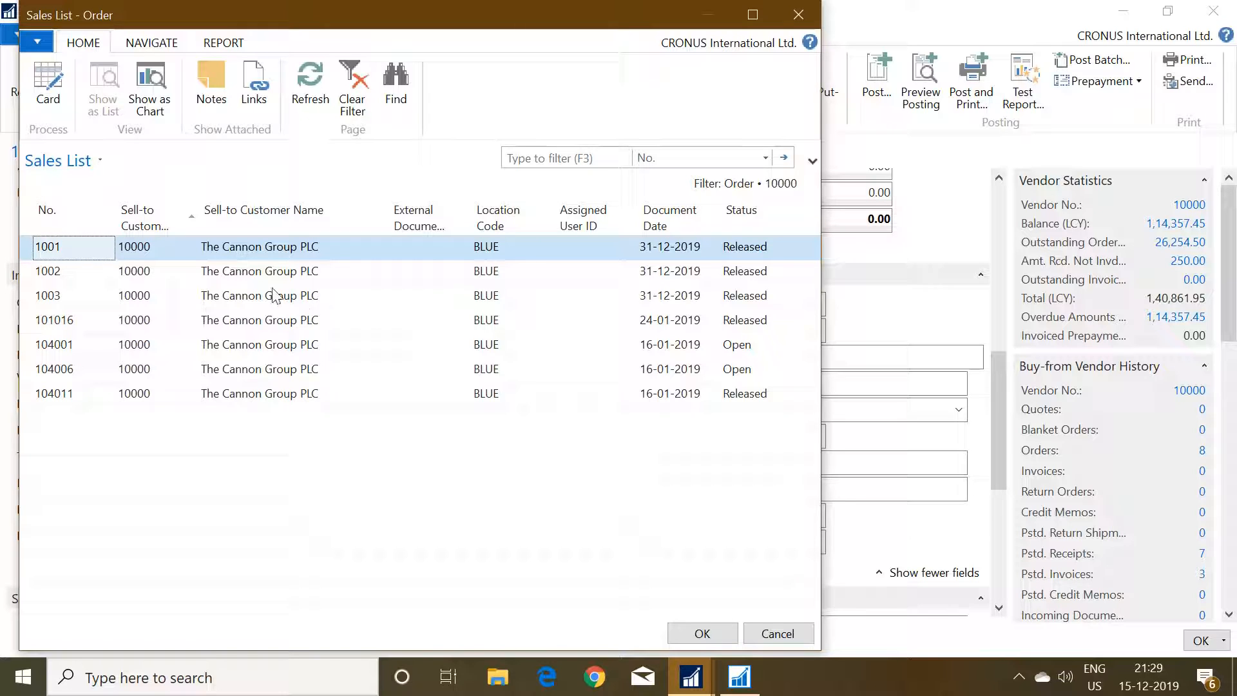
left_click(227, 300)
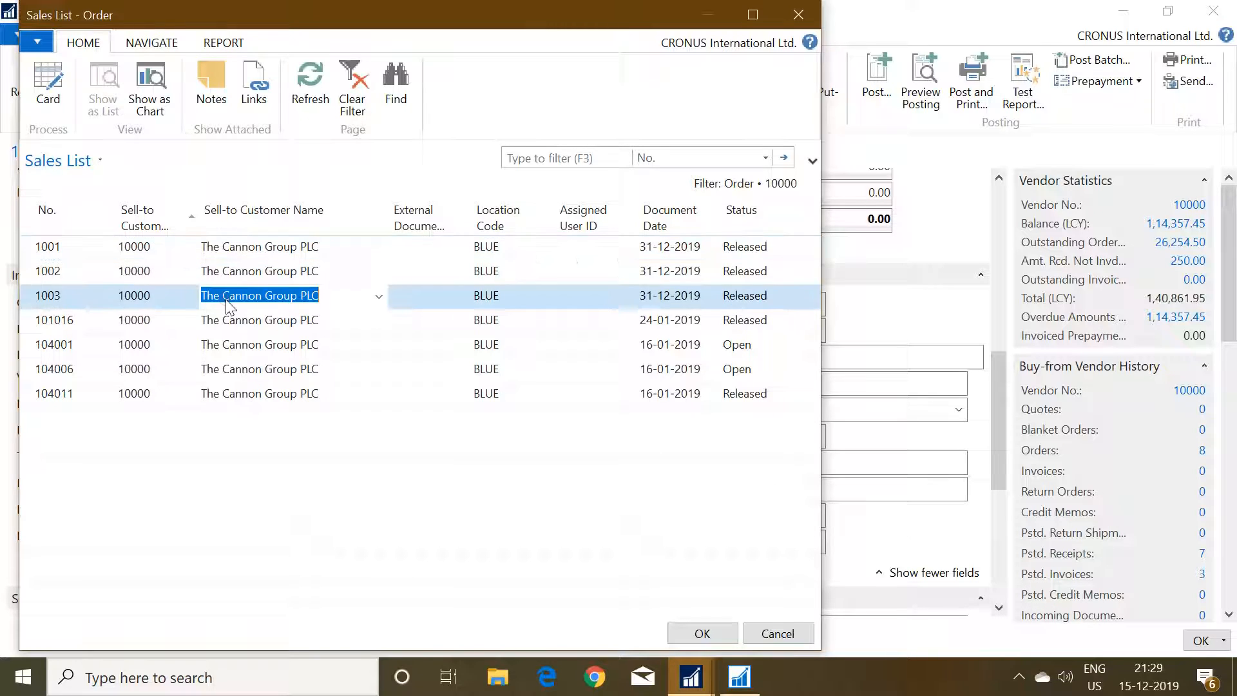
left_click(686, 640)
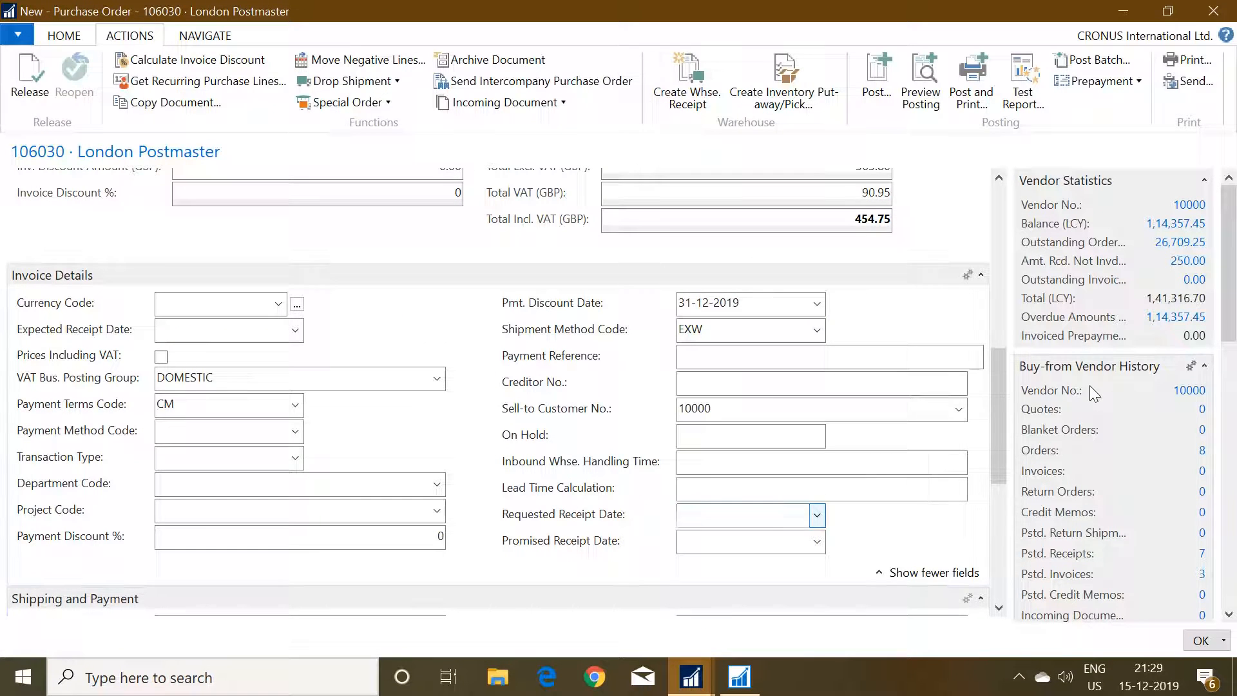
left_click_drag(995, 373, 992, 256)
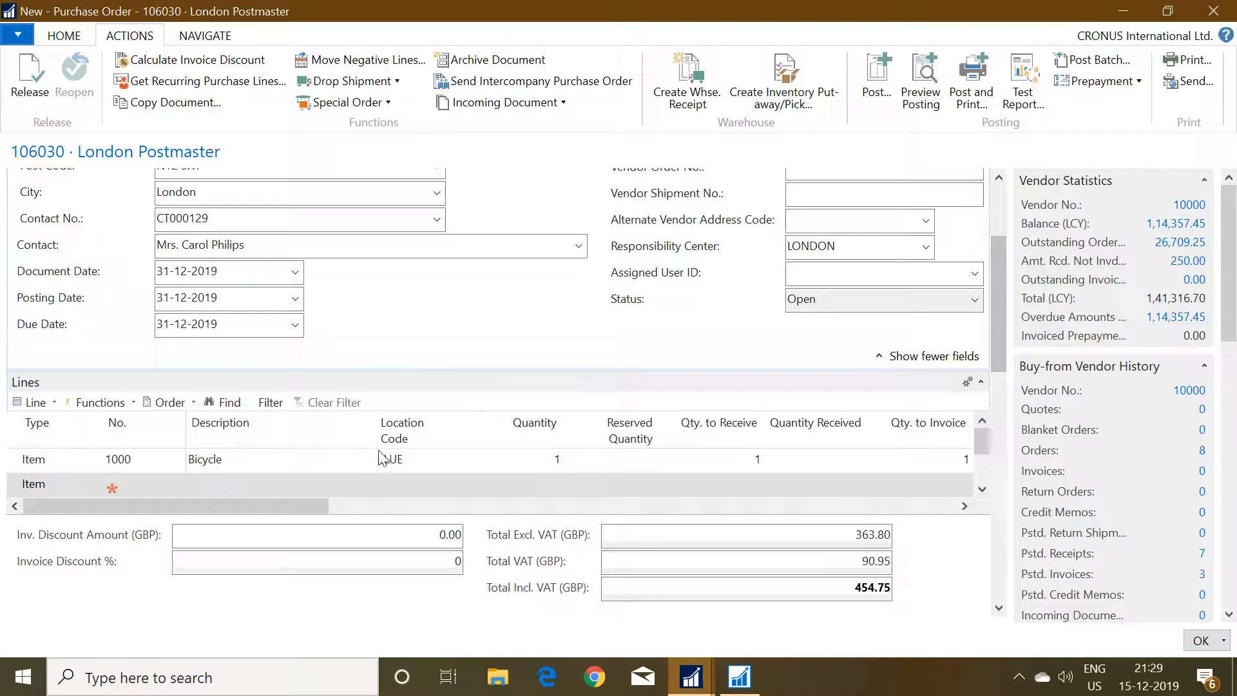
Check the received and invoiced quantity fields on the purchase order's Bicycle line.
left_click(310, 459)
key("Tab")
key("Tab")
key("Tab")
key("Tab")
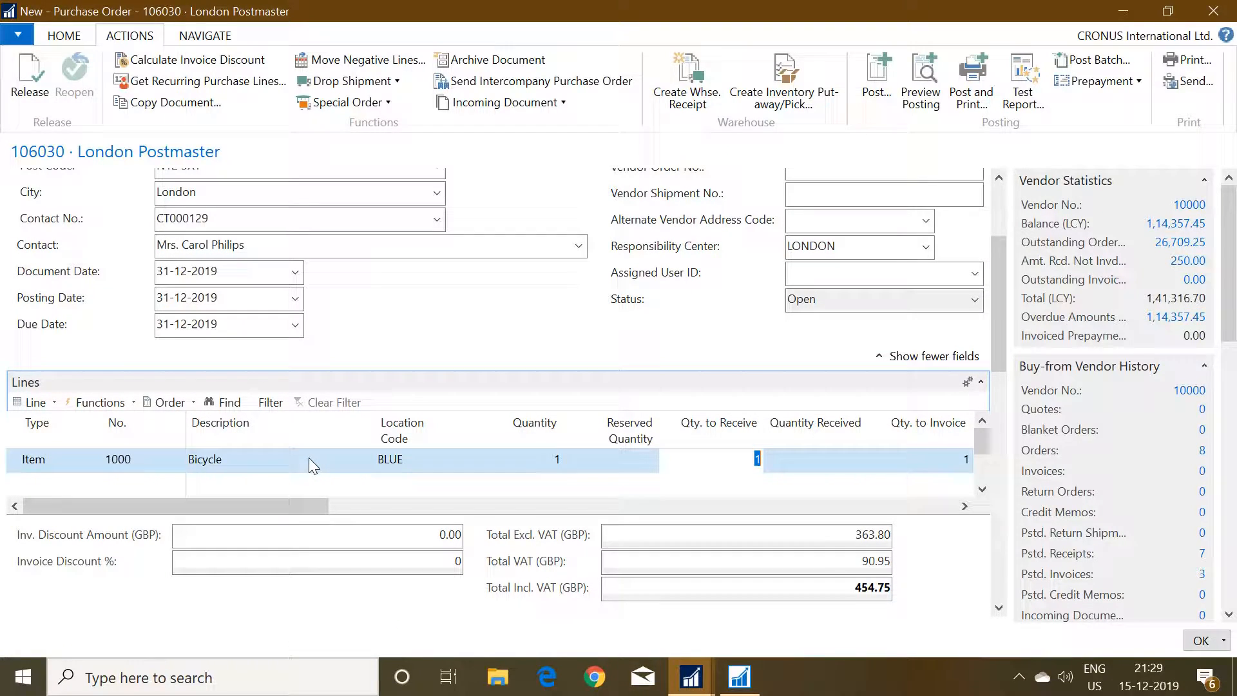
key("Tab")
key("Tab")
key("Tab")
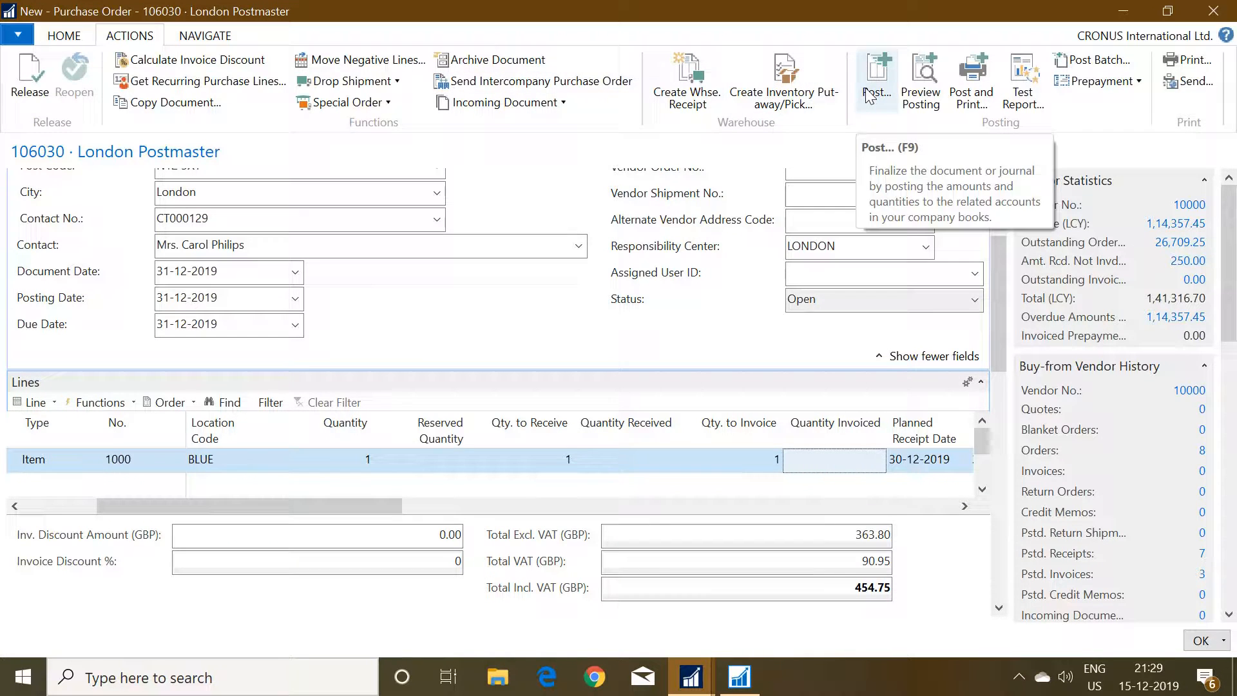
Inspect the purchase line's table fields in About This Page for the linked Sales Order No. and Sales Order Line No.
left_click(603, 461)
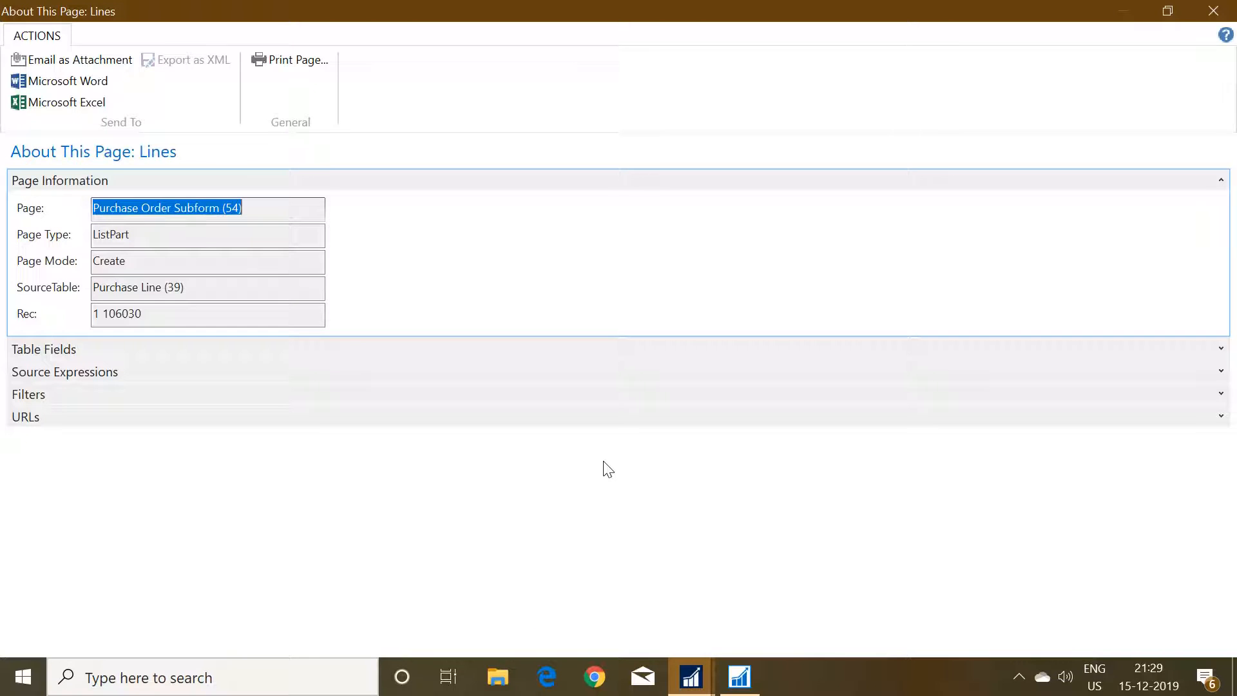
key("alt")
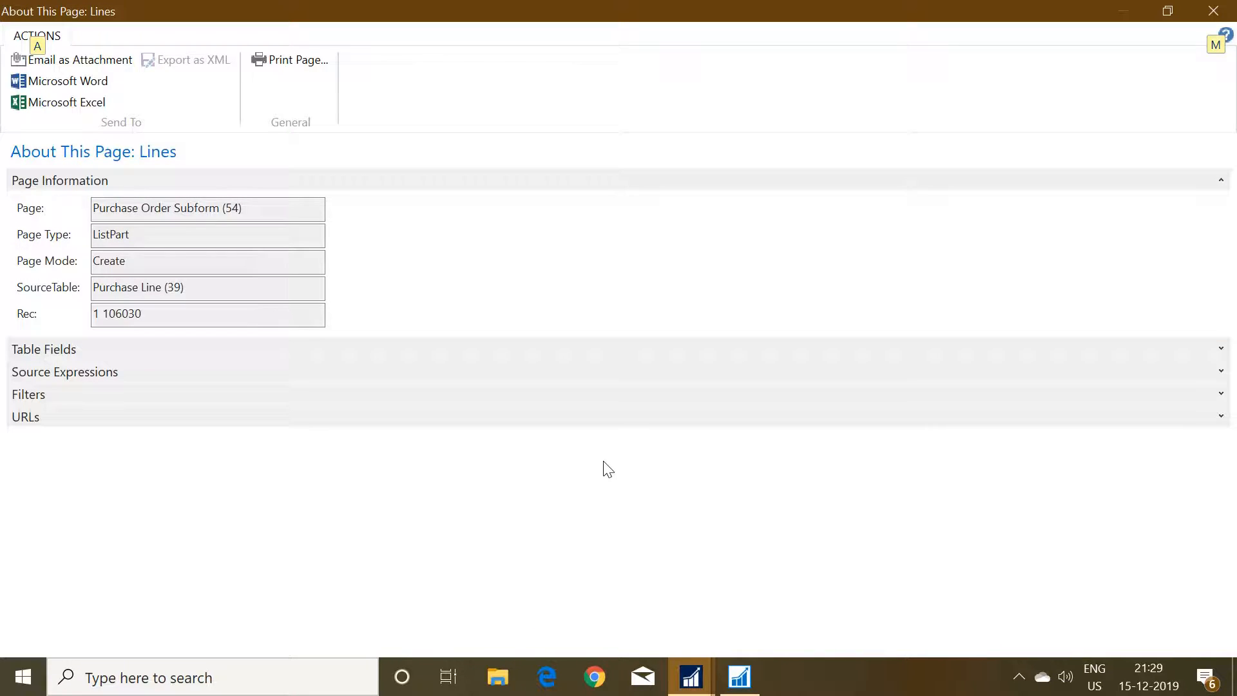
left_click(1221, 349)
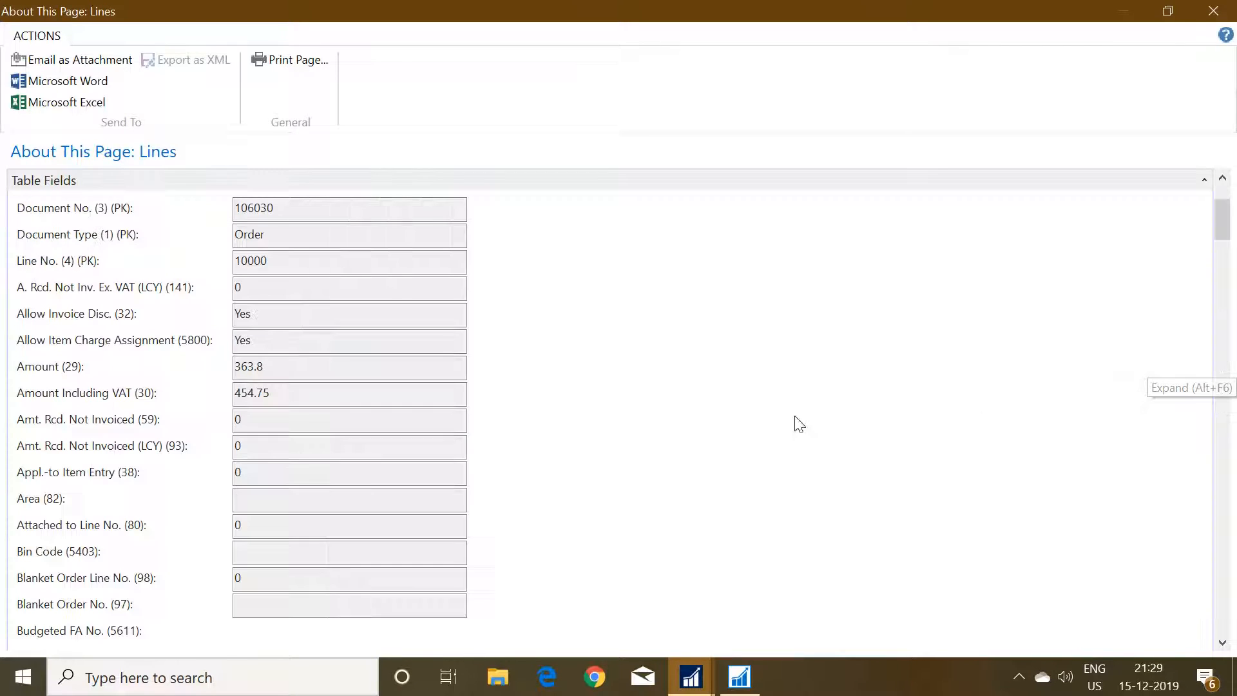
left_click(284, 346)
key("alt+s")
key("alt+s")
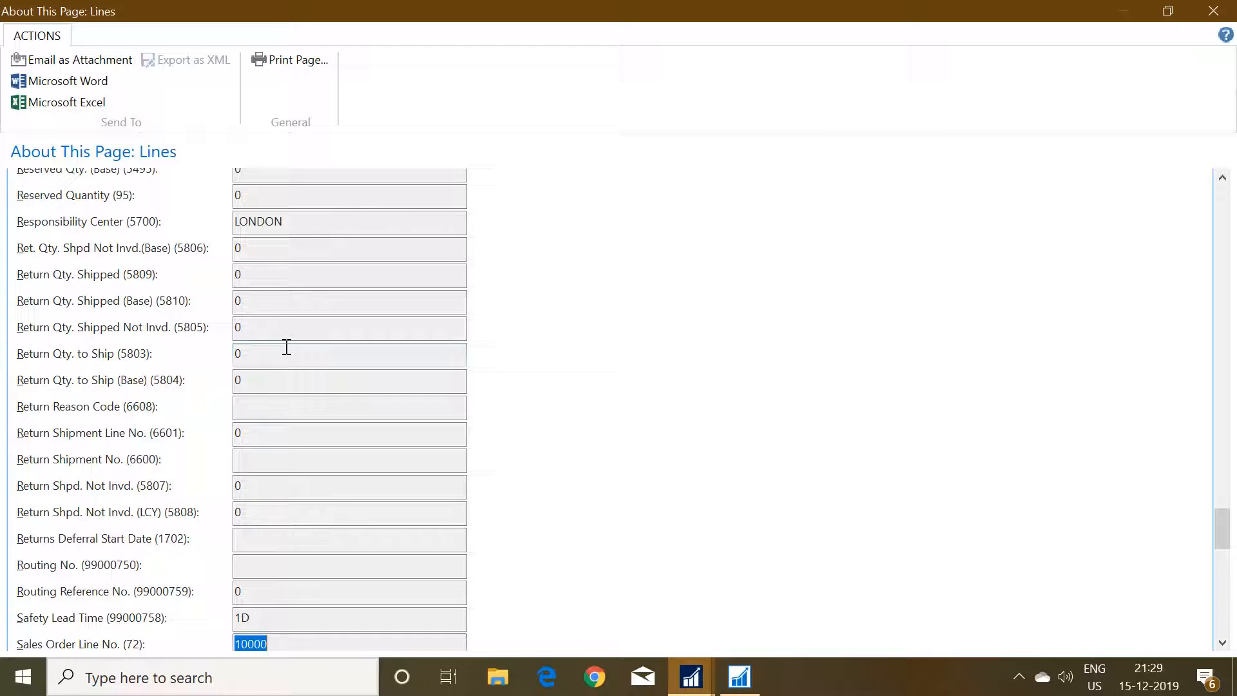
key("alt+s")
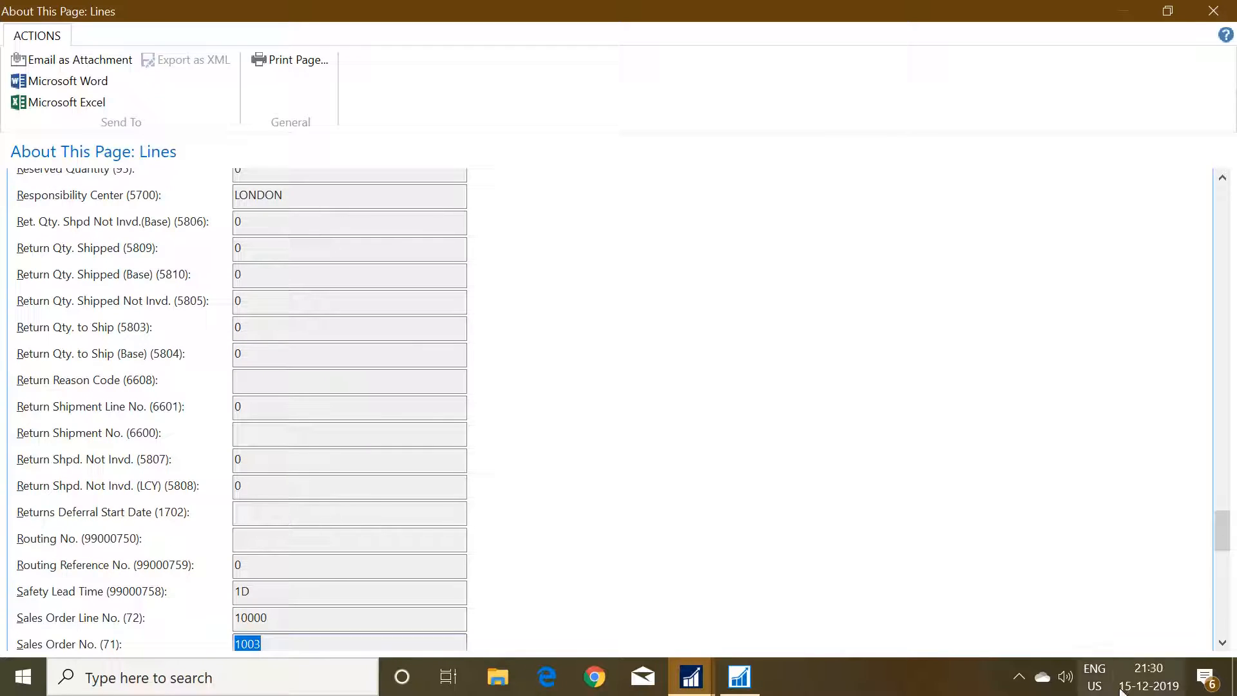
left_click_drag(1225, 545, 1224, 556)
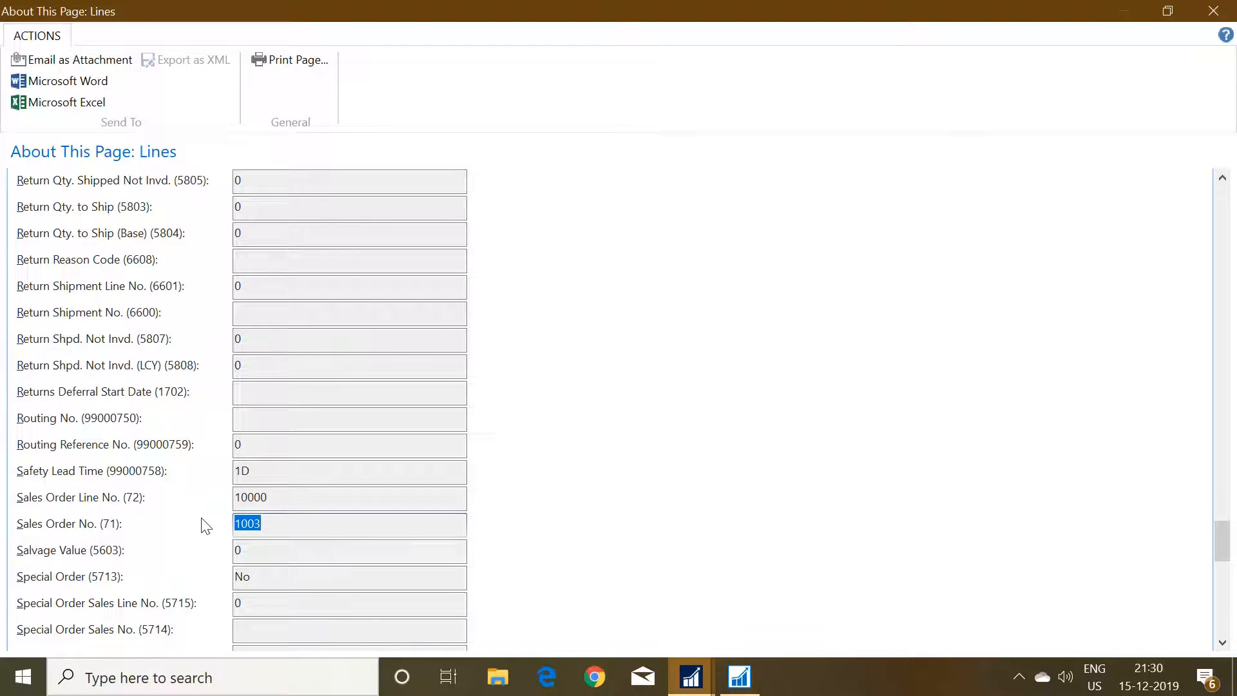
left_click(277, 523)
key("ctrl+Home")
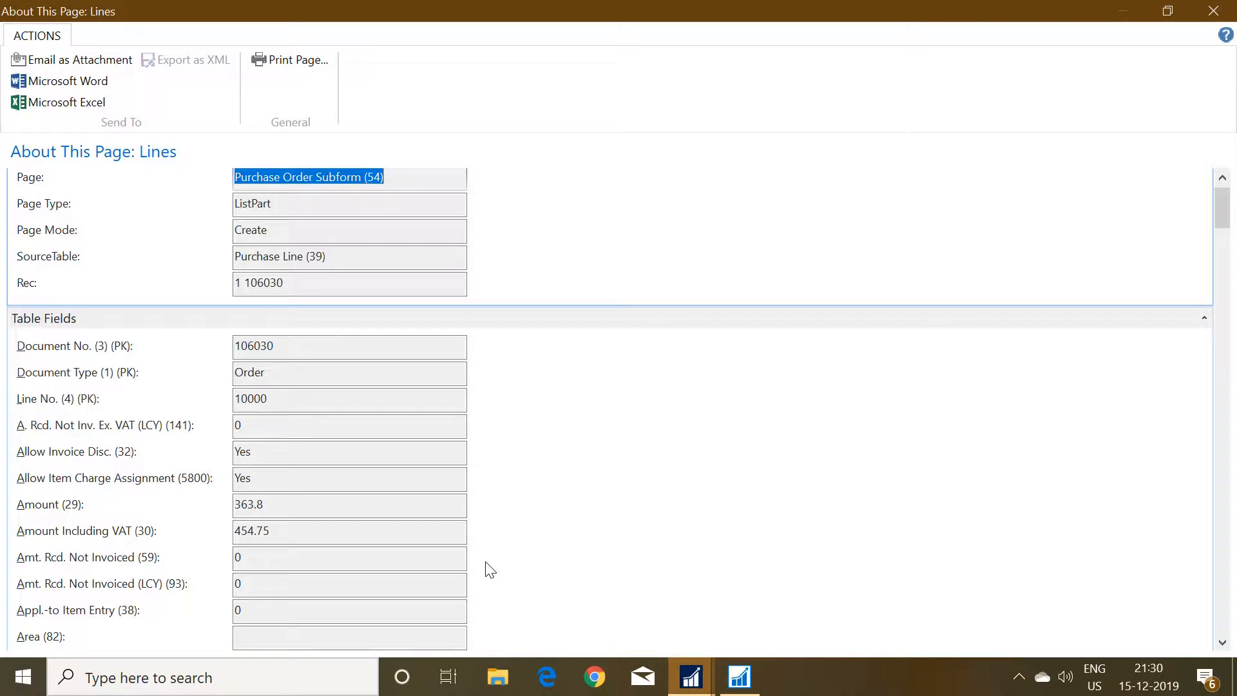
key("Escape")
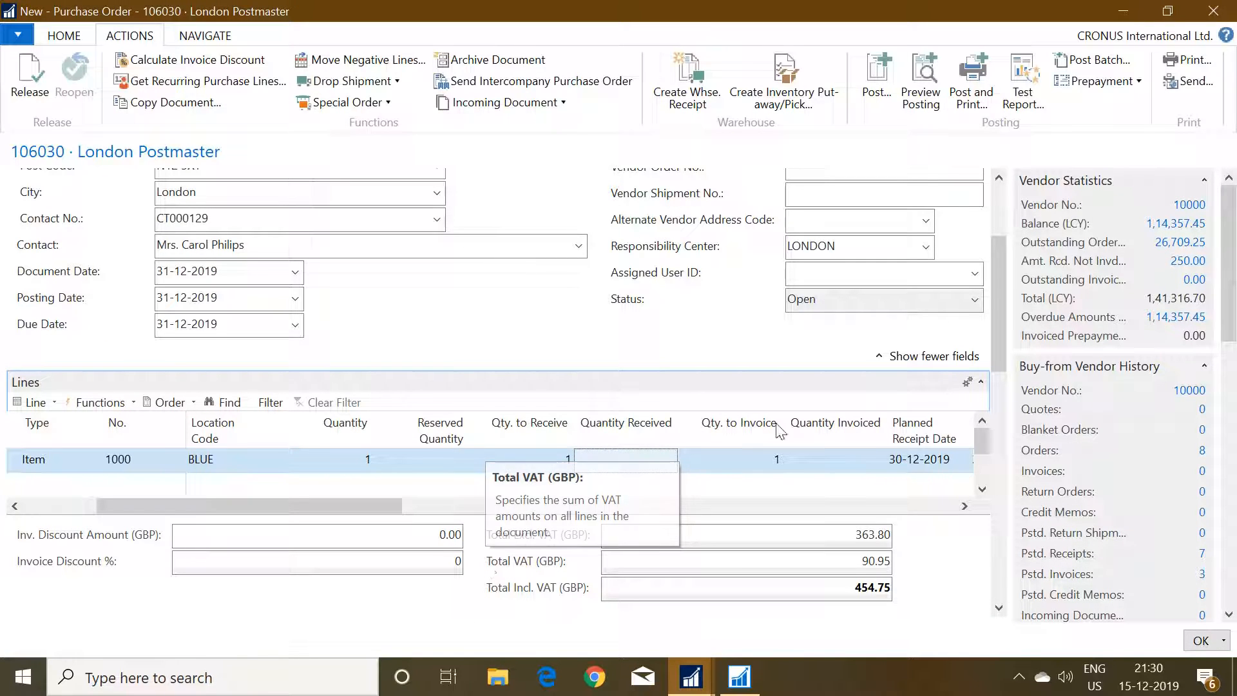
Post the London Postmaster purchase order with the Receive option only.
scroll(1010, 262, "up", 2)
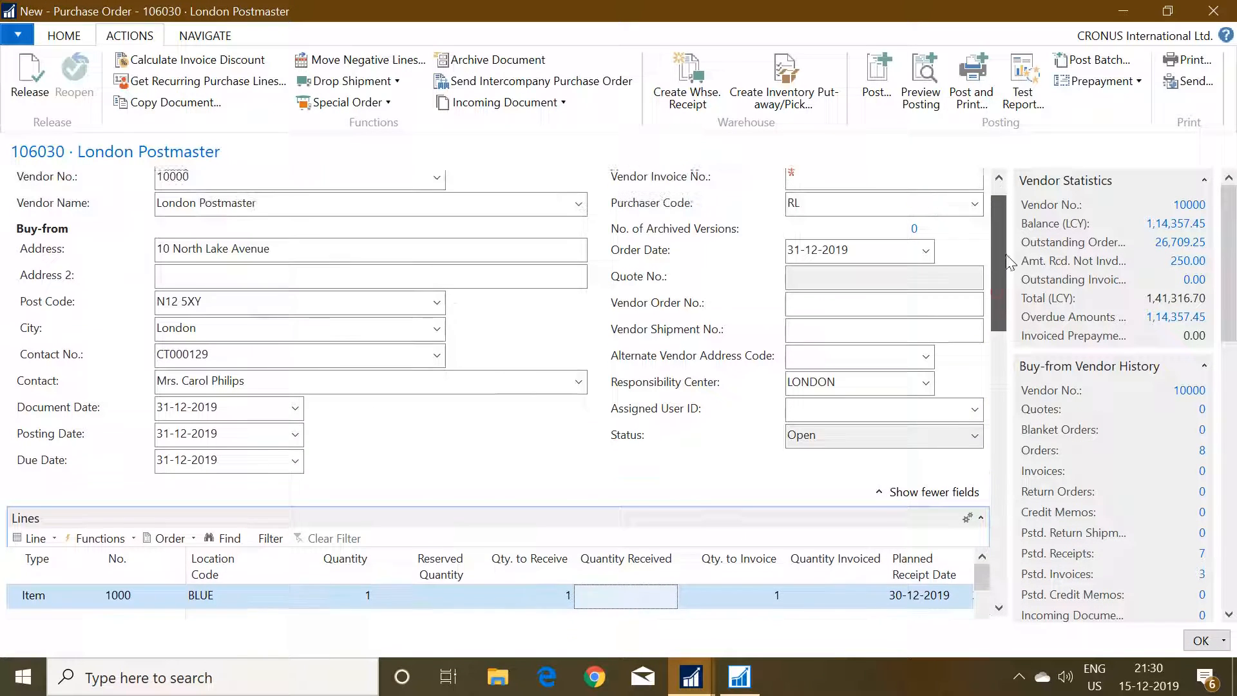
scroll(1010, 262, "up", 1)
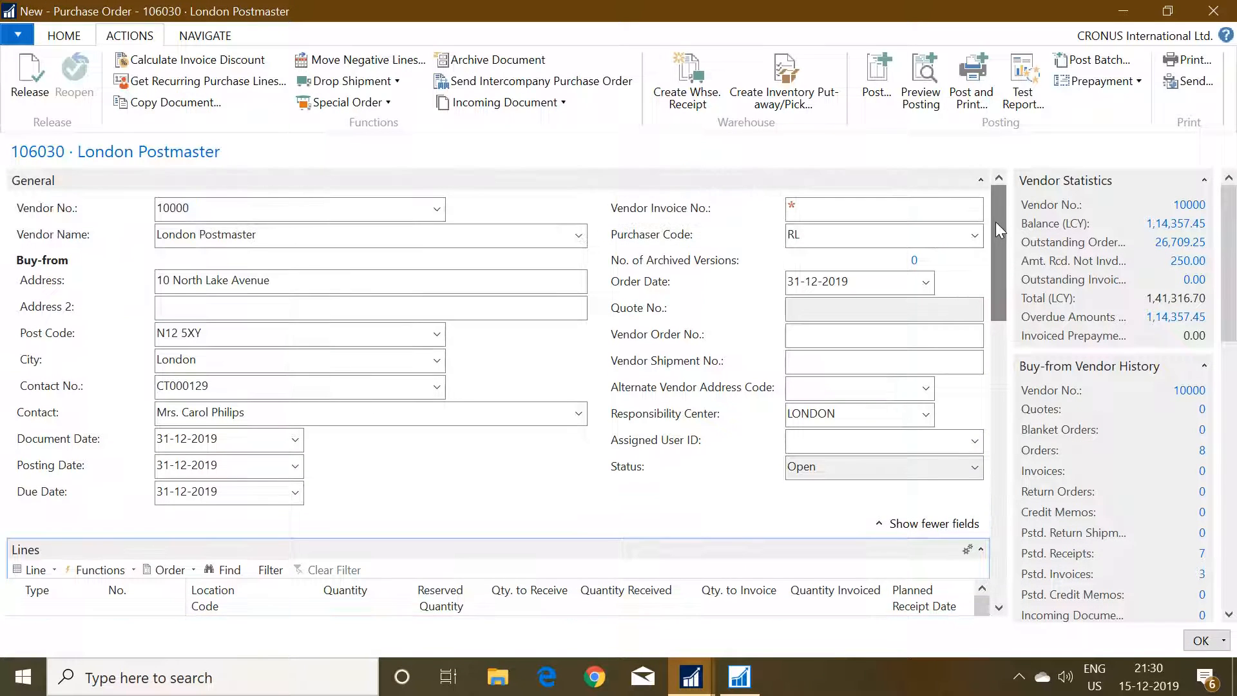
left_click(883, 95)
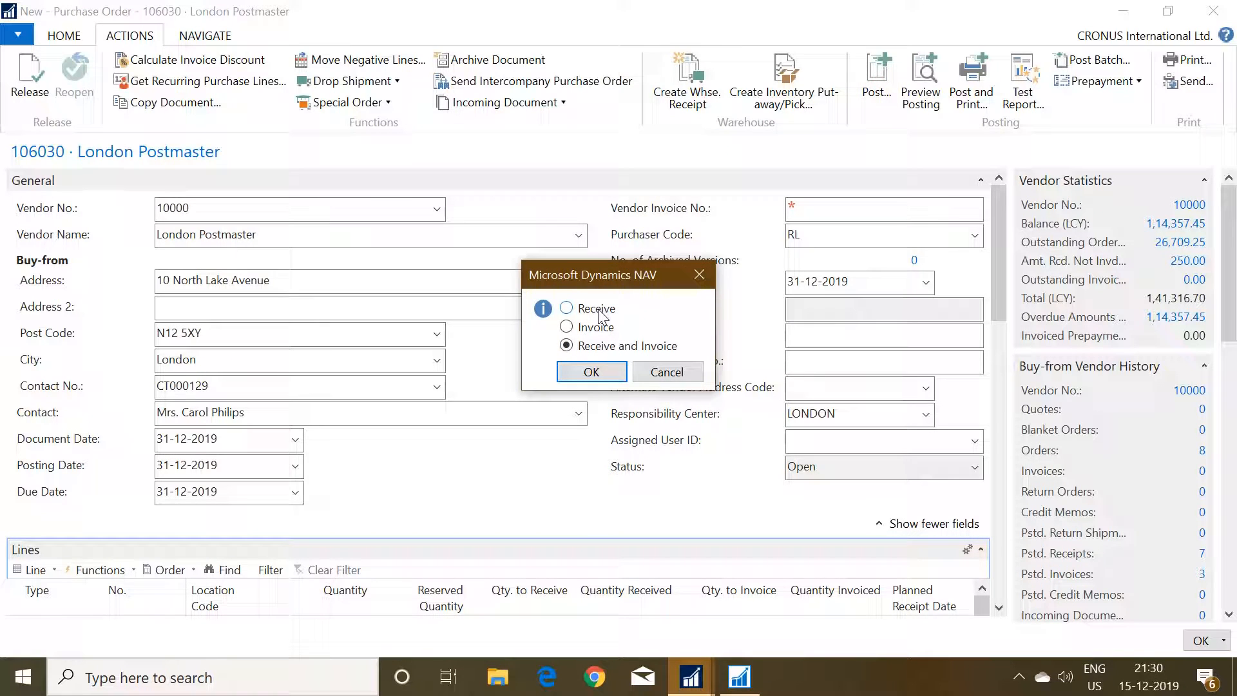
left_click(591, 372)
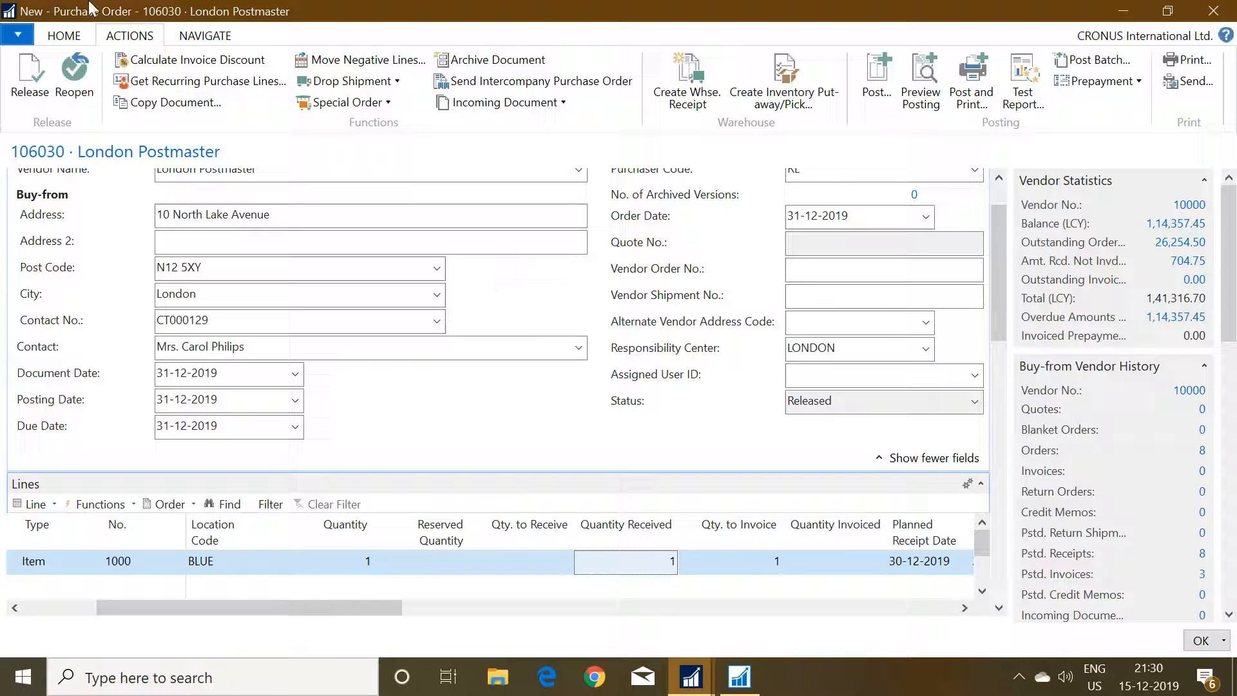
Open the purchase order's posted receipt and navigate to its related Item Ledger Entry.
left_click(204, 37)
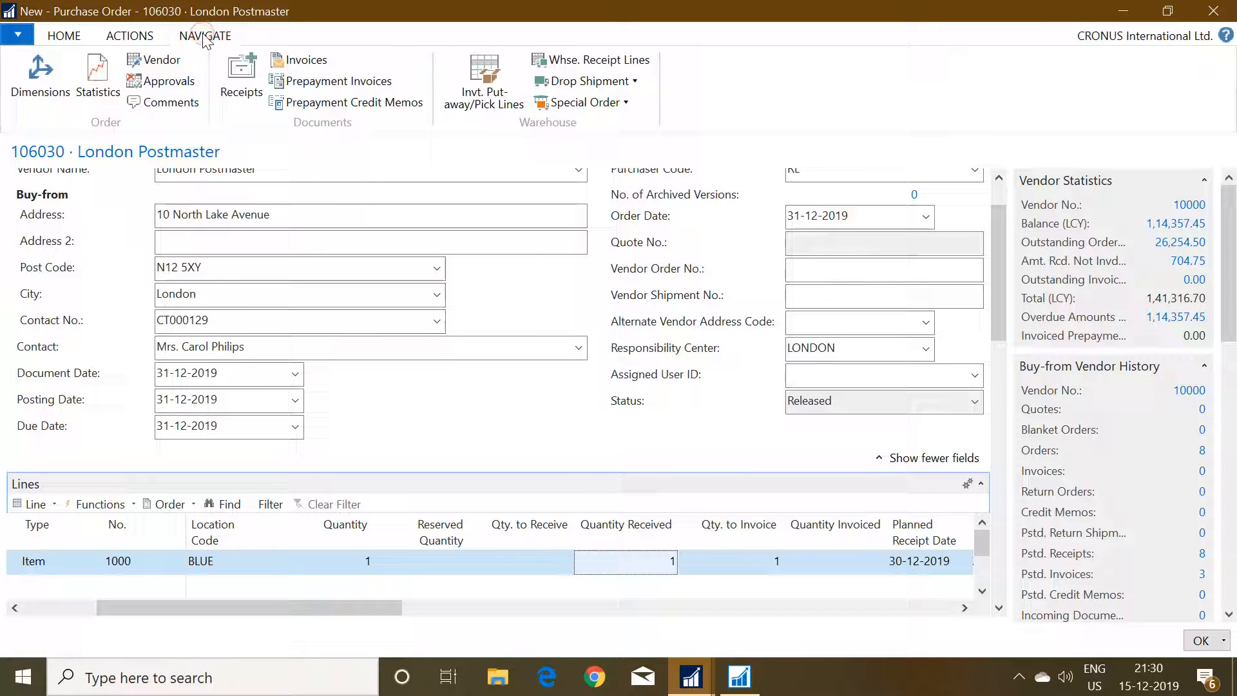
left_click(239, 64)
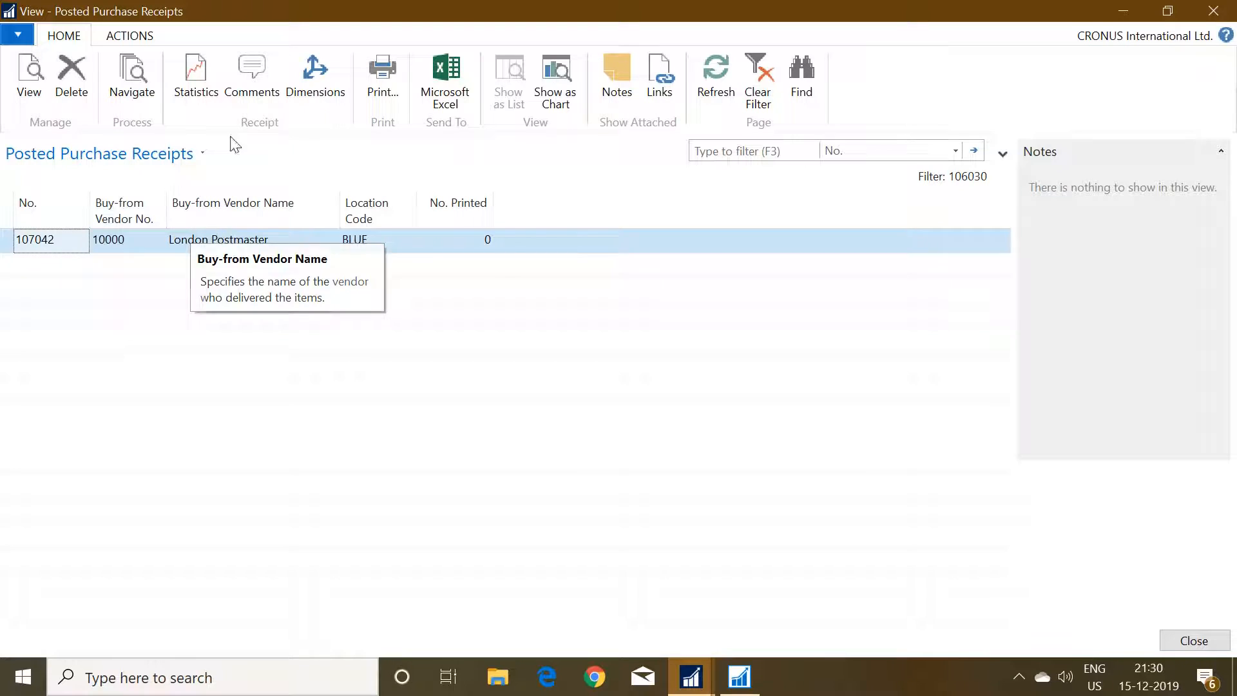
left_click(145, 71)
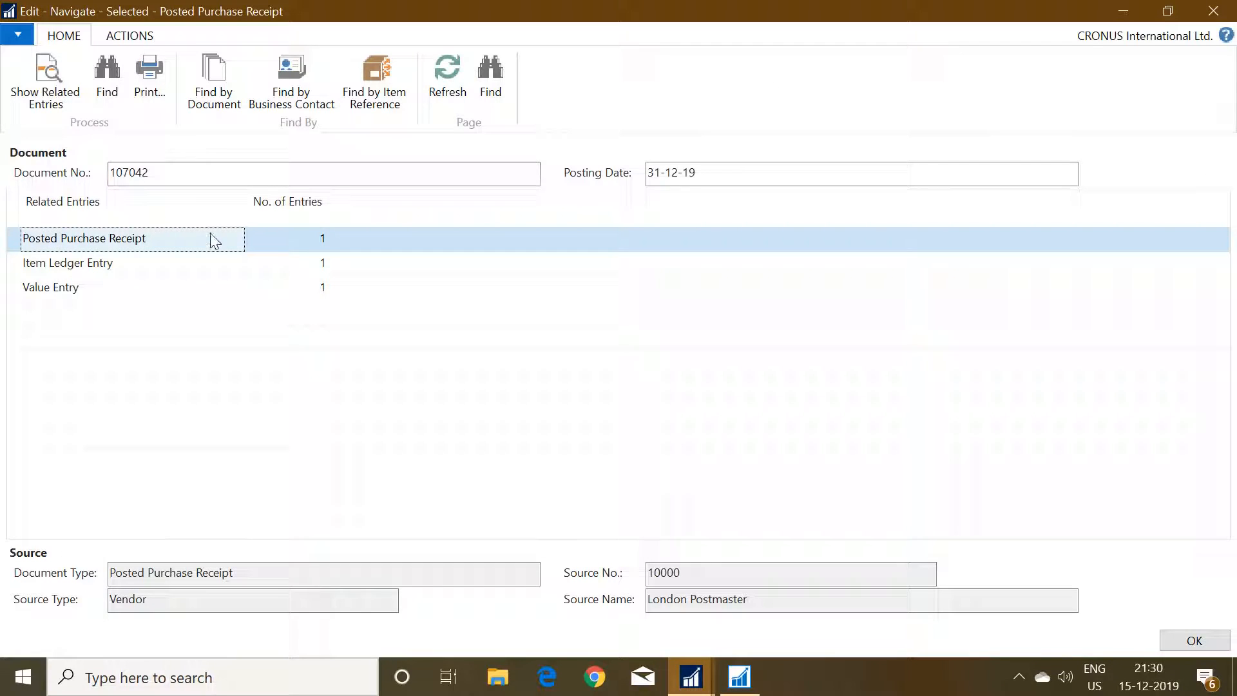
left_click(324, 266)
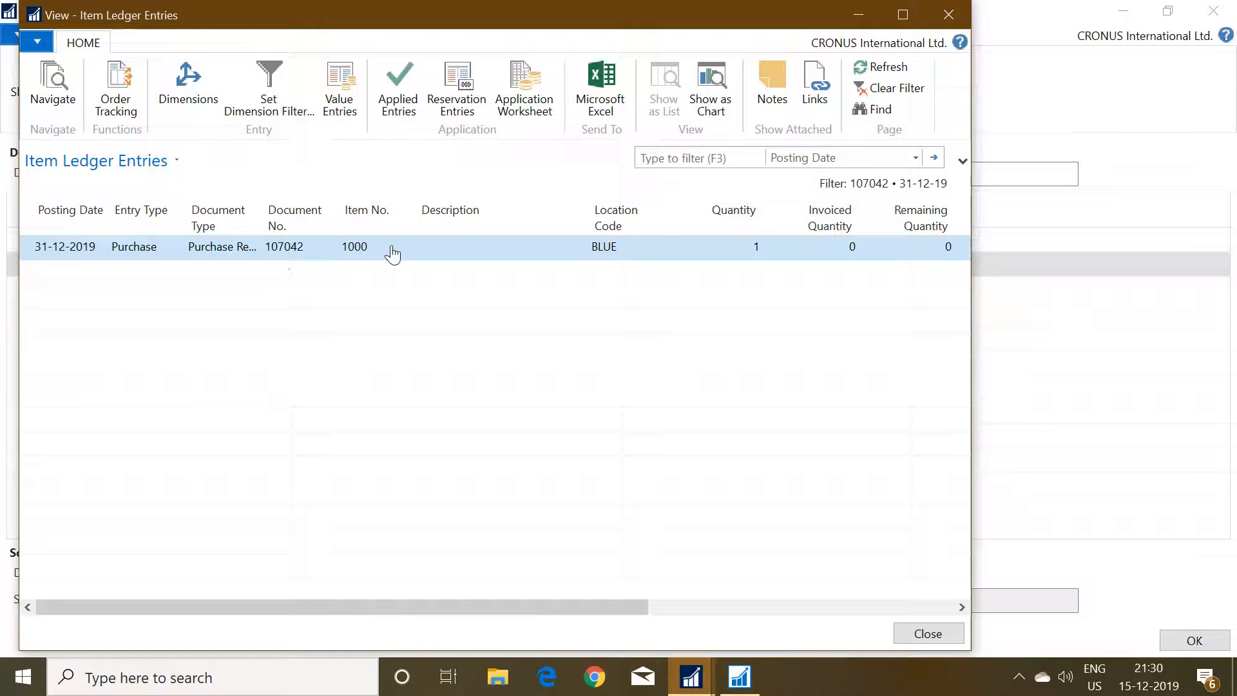
Examine the purchase item ledger entry's item, location, quantity, invoiced quantity and remaining quantity.
left_click_drag(587, 608, 889, 613)
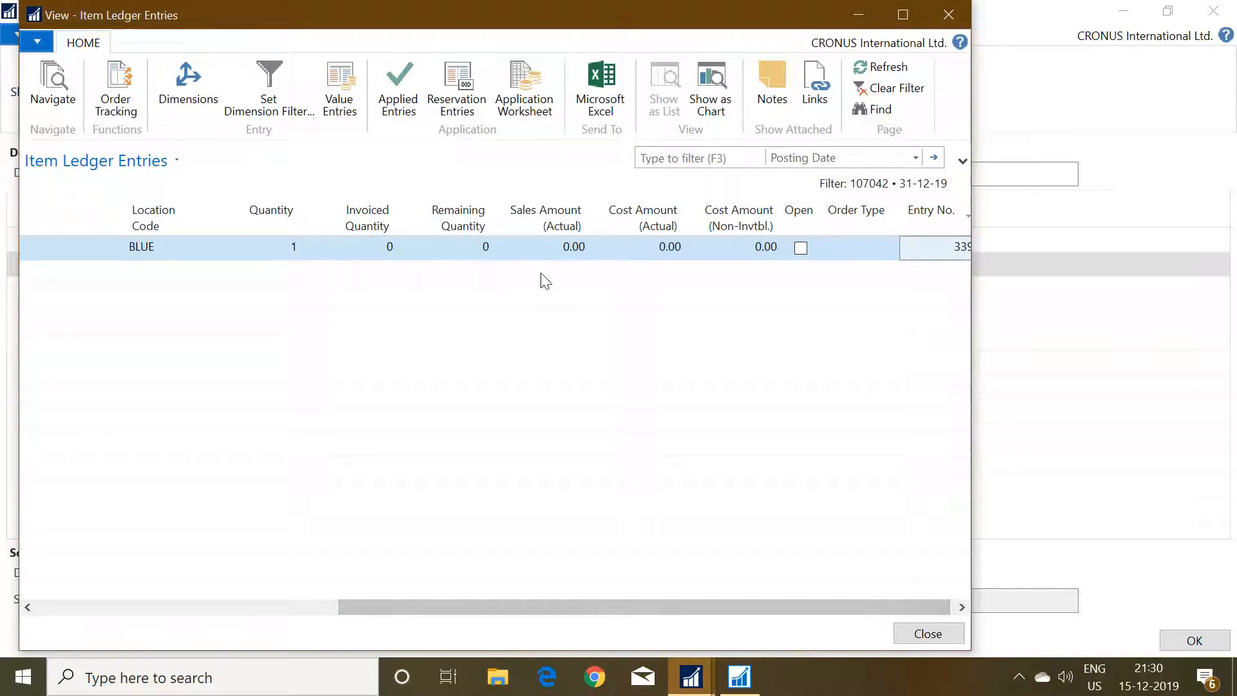
left_click(473, 250)
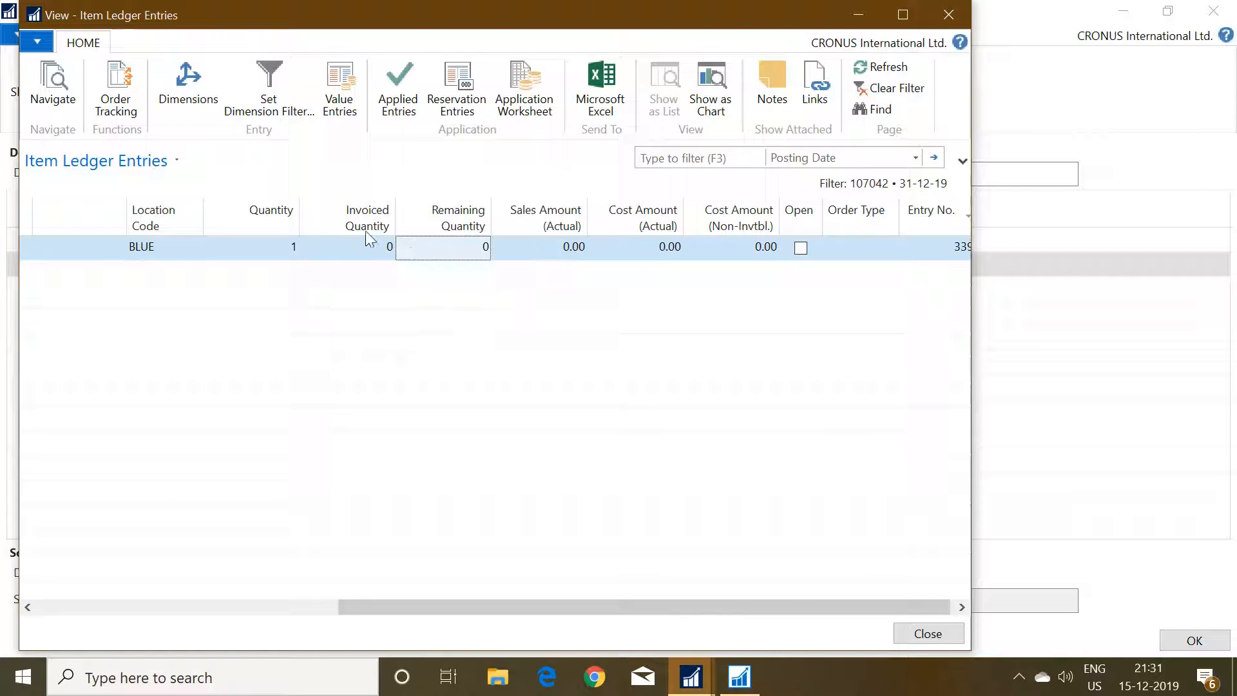
left_click(270, 245)
key("Left")
key("Left")
key("Left")
key("Left")
key("Left")
key("Left")
key("Left")
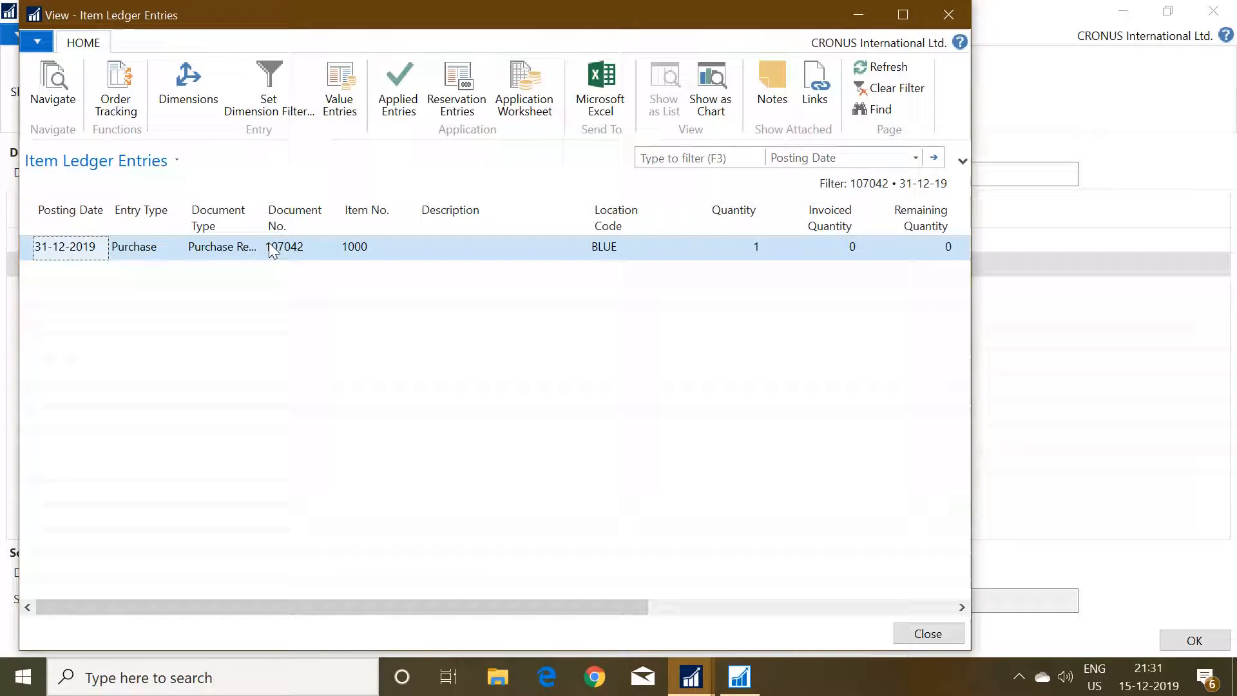
key("Right")
key("Right")
key("Right")
key("Right")
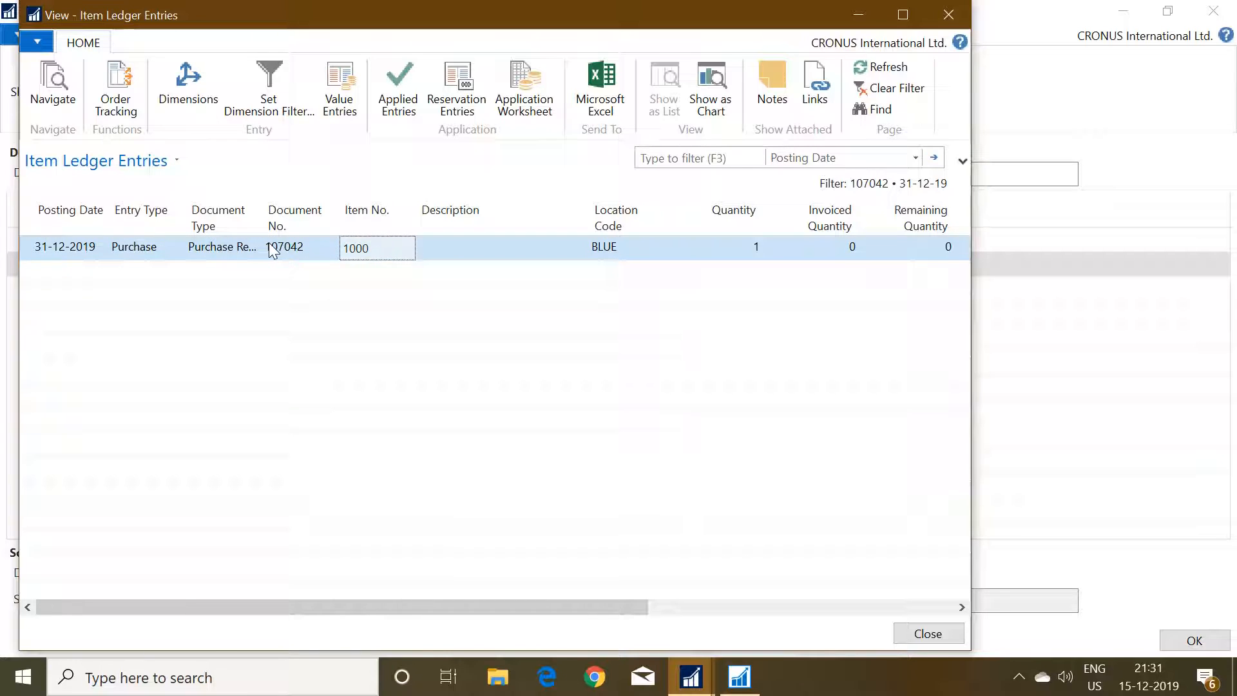
key("Right")
key("Right")
key("Right")
key("Right")
key("Right")
key("Right")
key("Right")
key("Right")
key("Right")
key("Left")
key("Left")
key("Left")
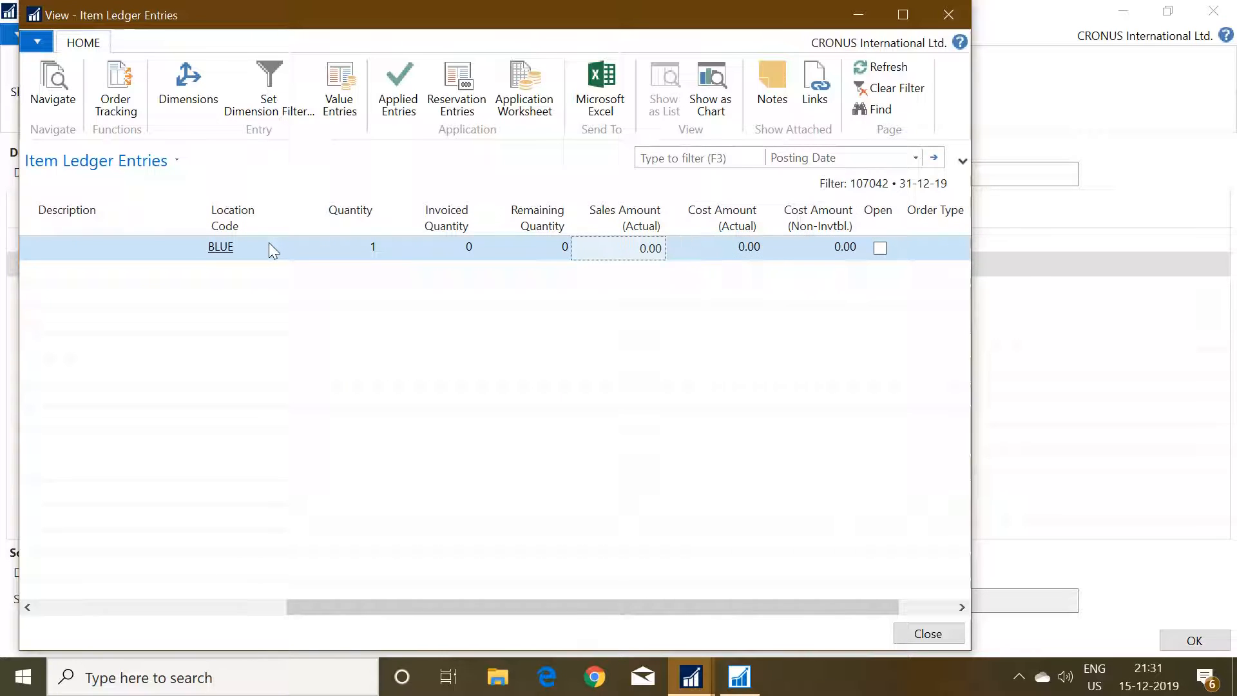
key("Left")
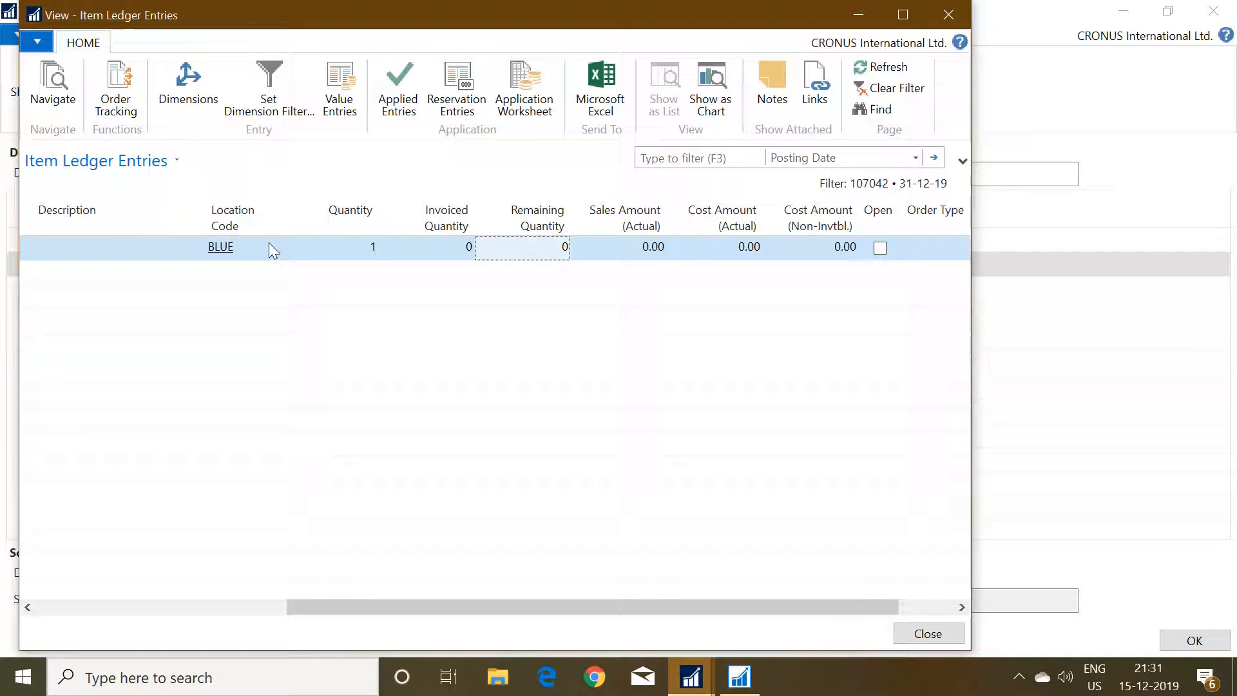
Show the entries applied to the purchase item ledger entry and review the sale entry's document number and quantities.
left_click(399, 105)
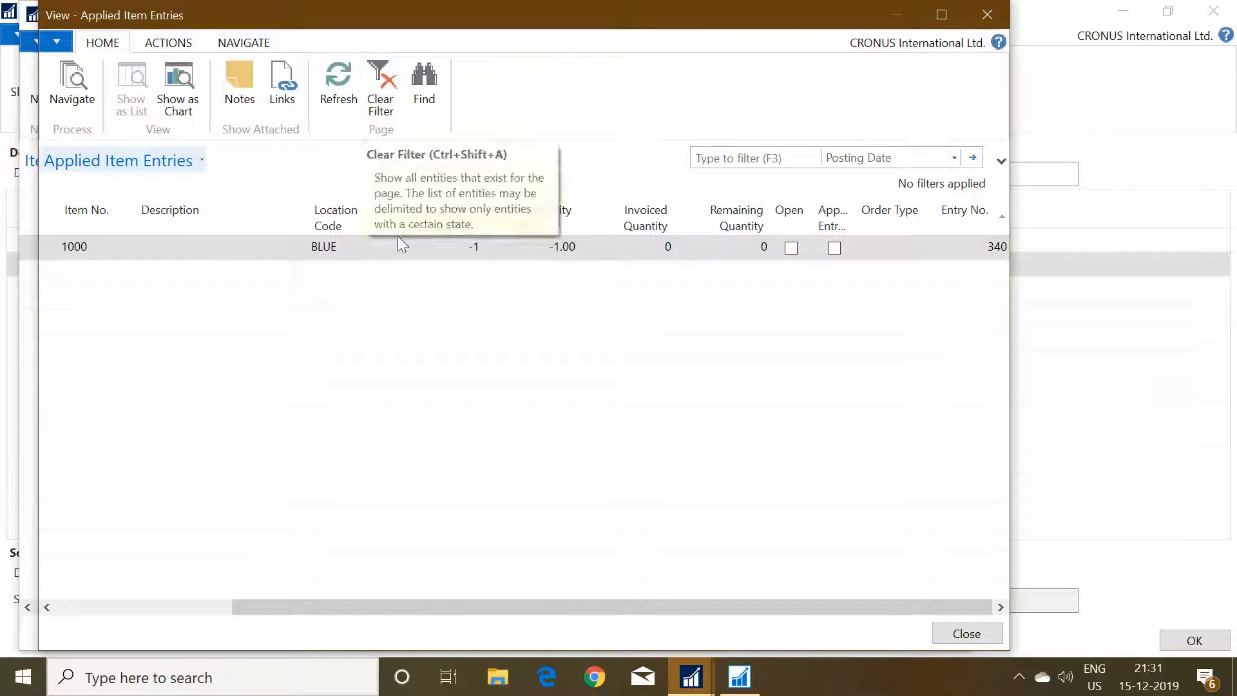
left_click_drag(458, 611, 203, 597)
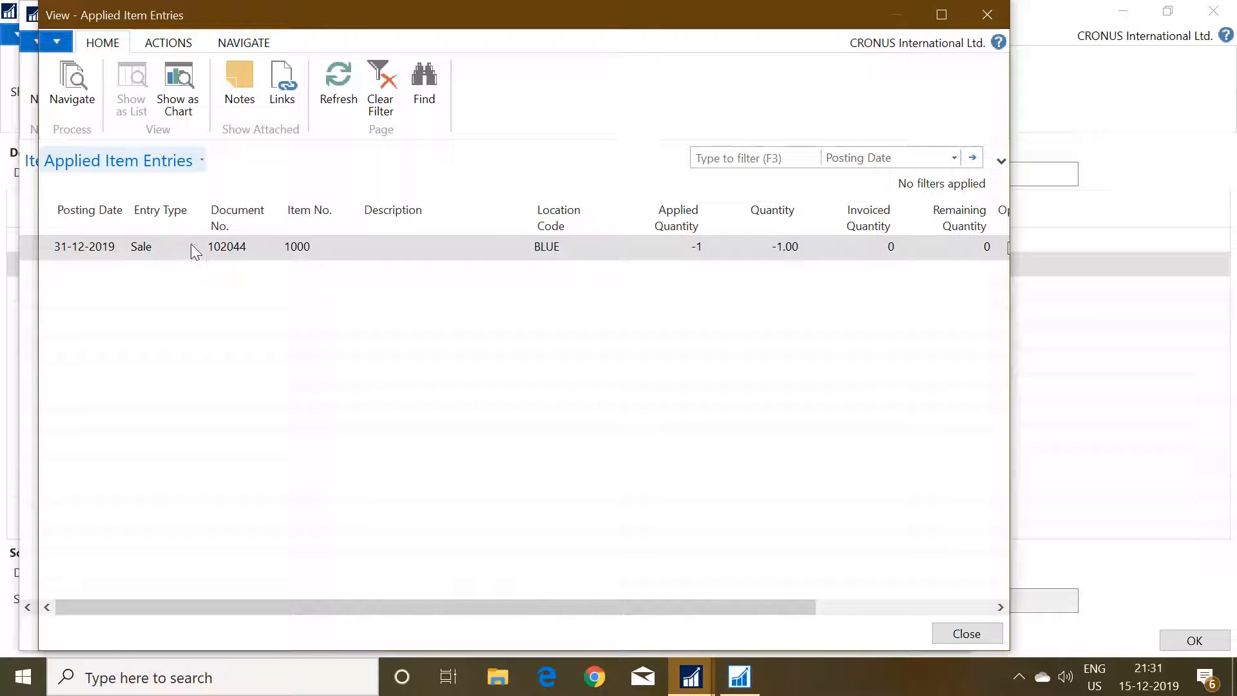
left_click(177, 247)
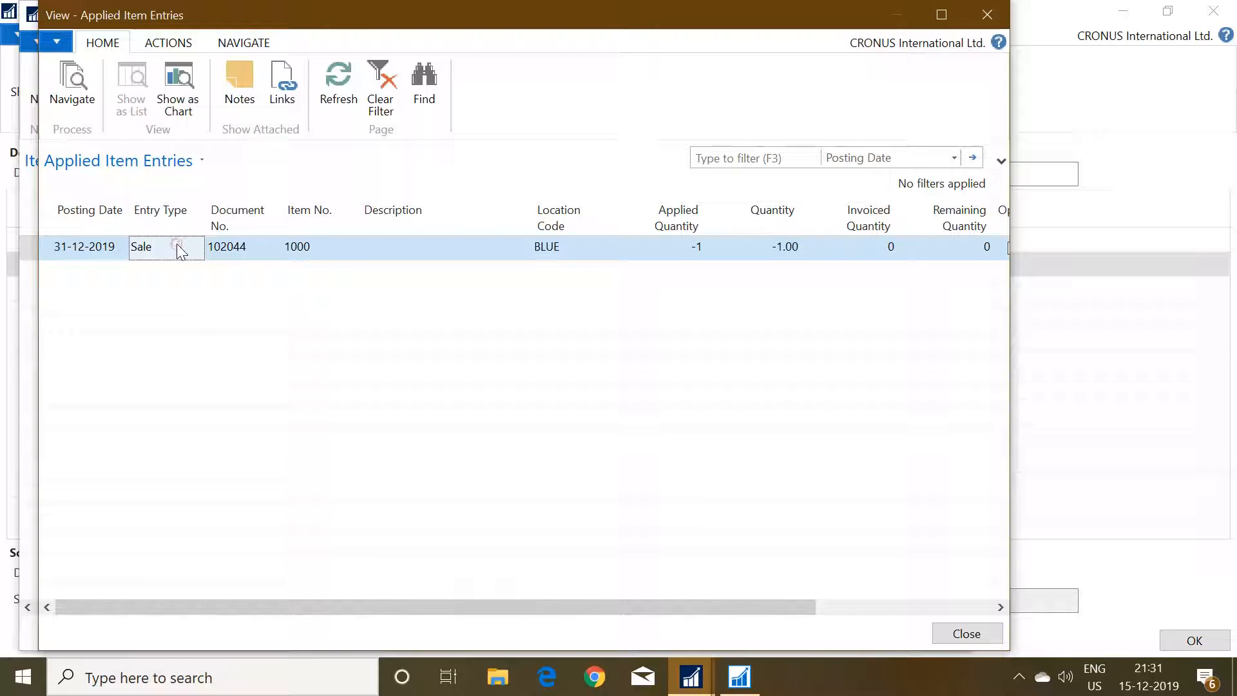
left_click(236, 250)
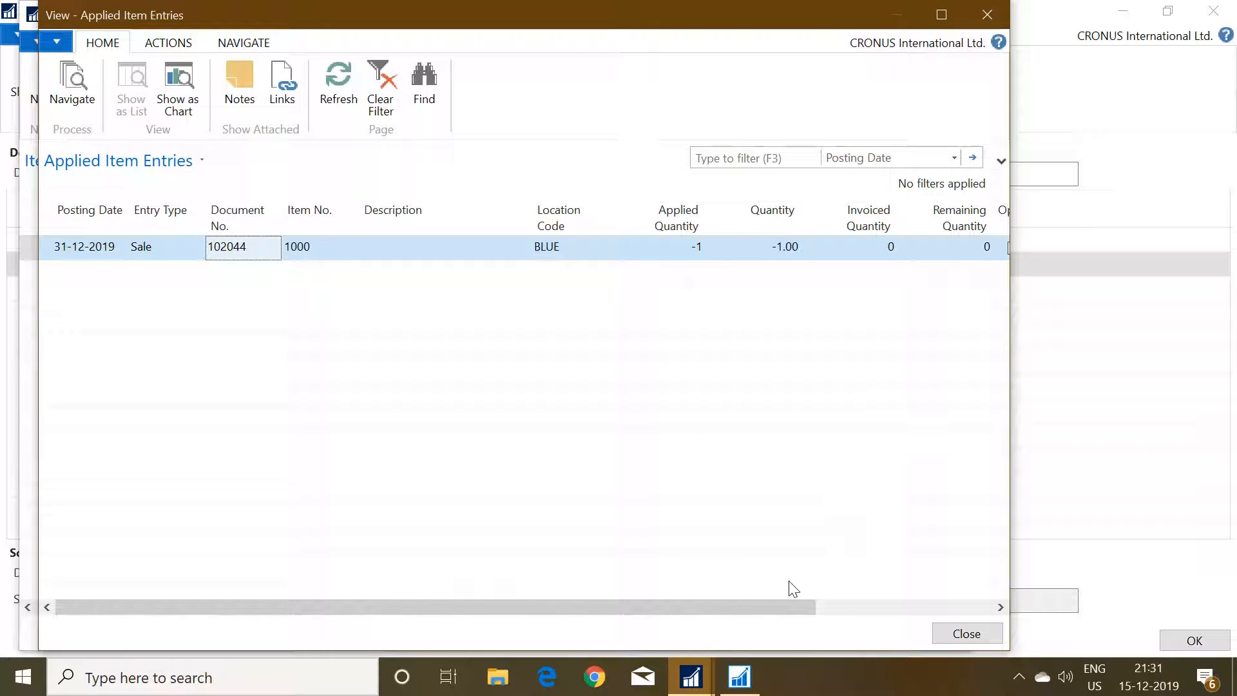
left_click_drag(771, 613, 967, 592)
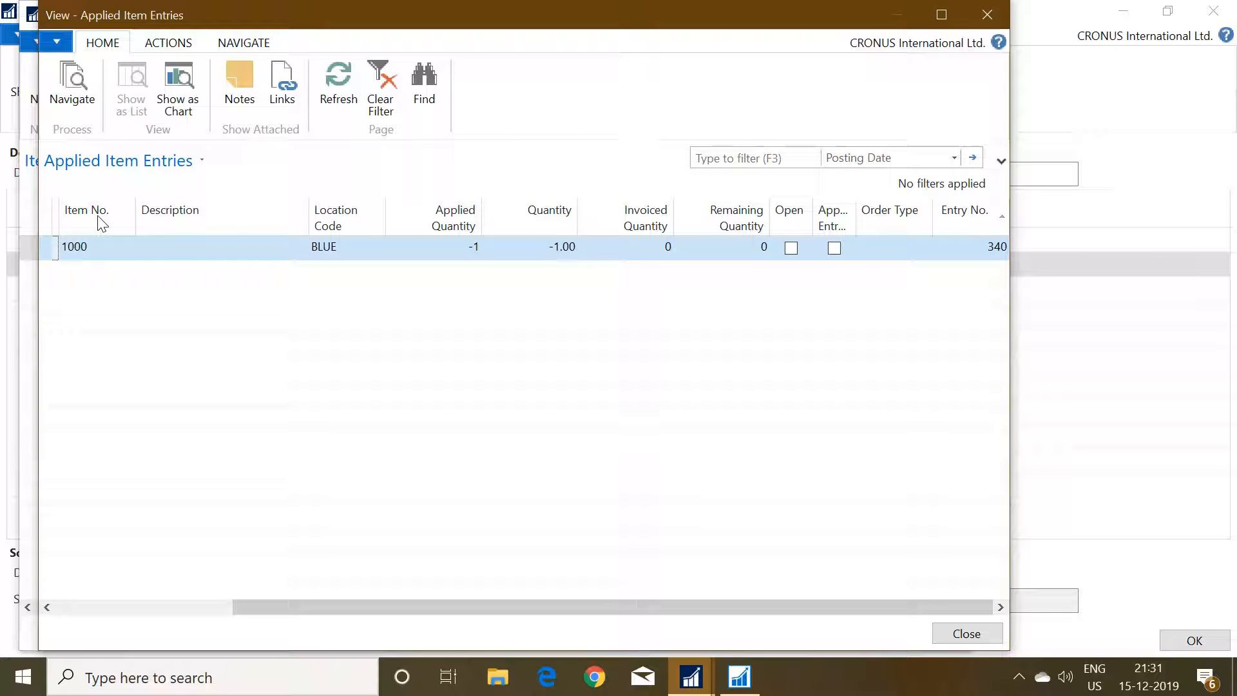
Navigate from the applied sale entry to its Posted Sales Shipment, view it, and return to the purchase receipt's related entries.
left_click(72, 99)
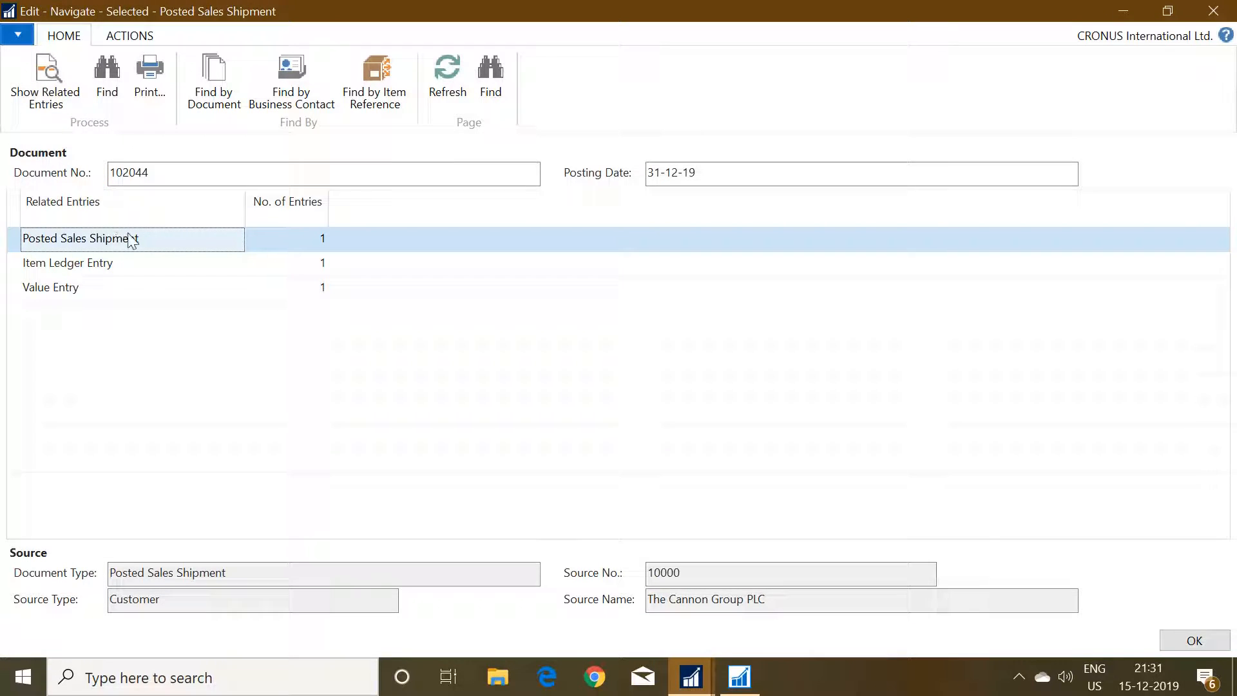
left_click(320, 241)
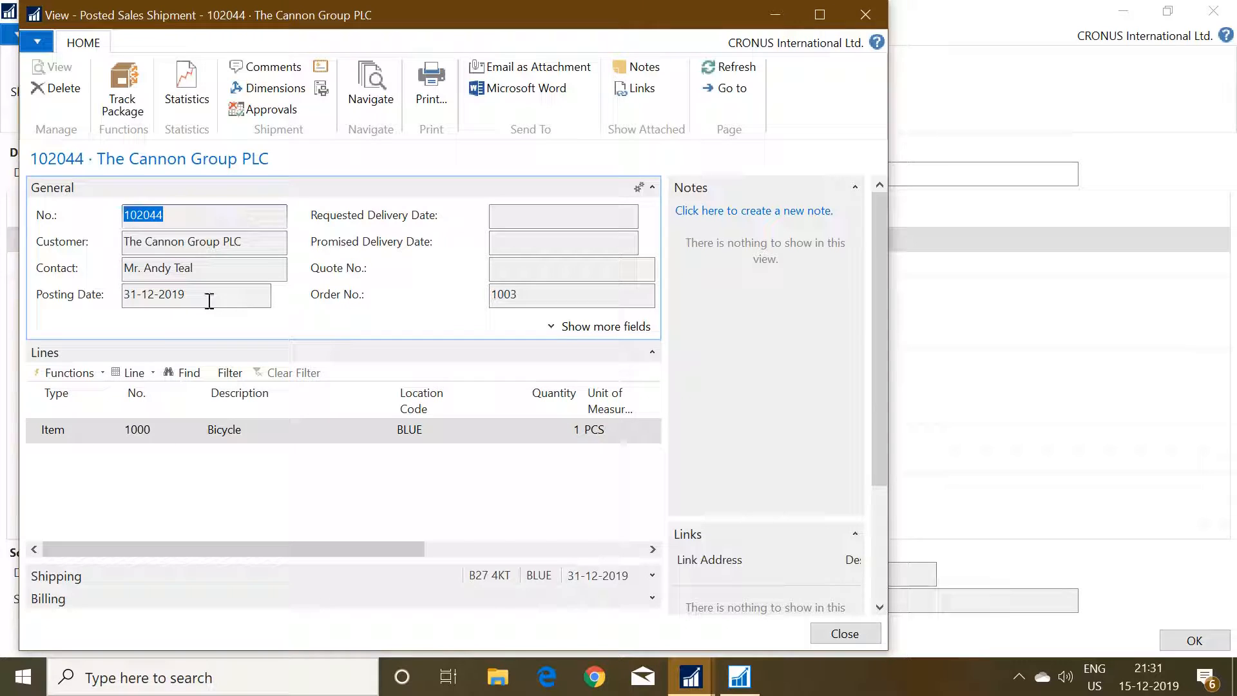
left_click(835, 631)
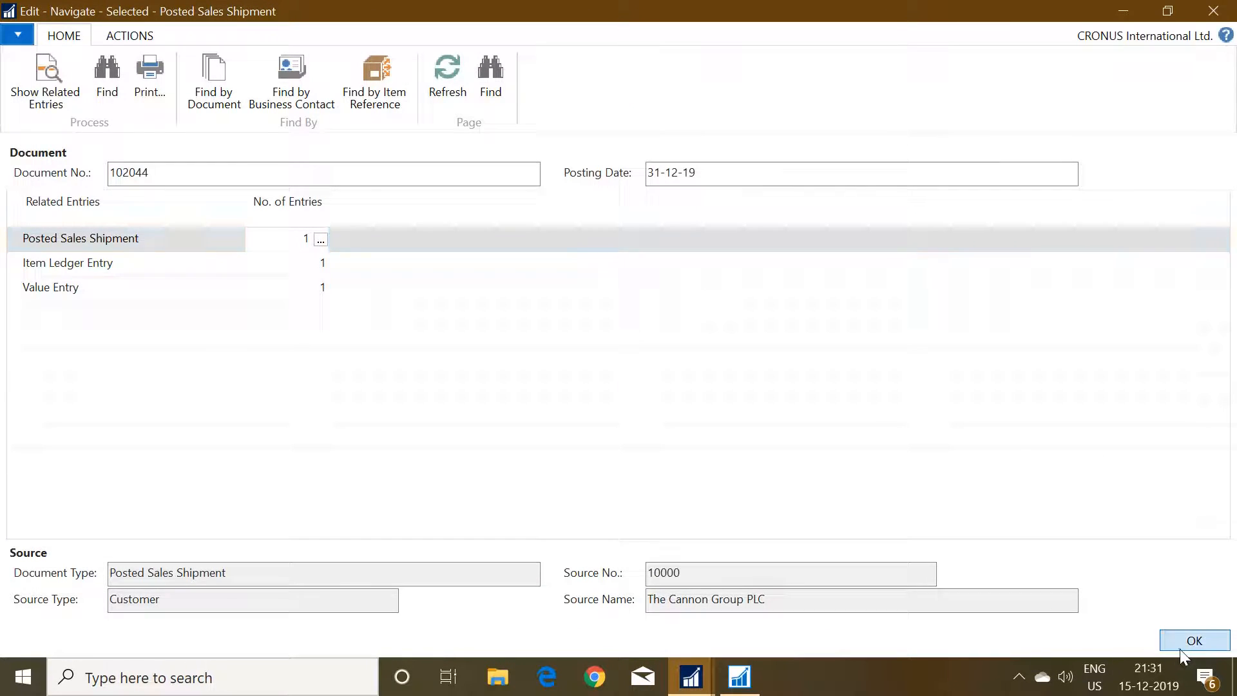
left_click(1182, 649)
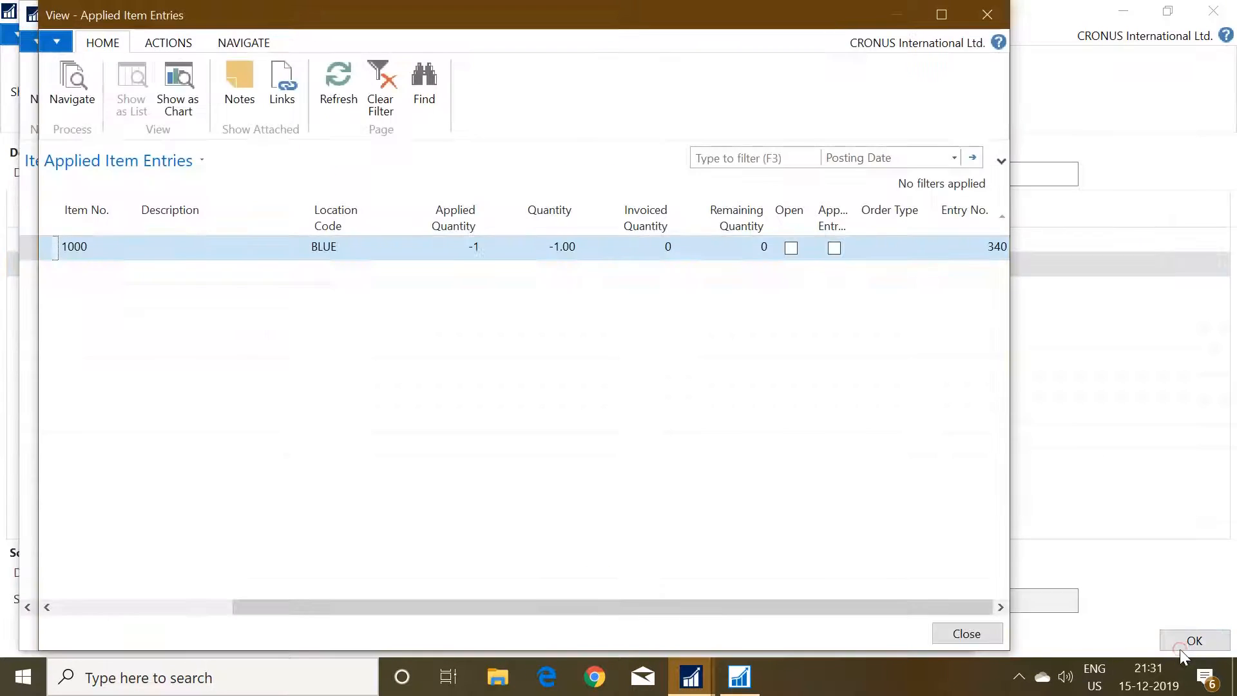
left_click(975, 642)
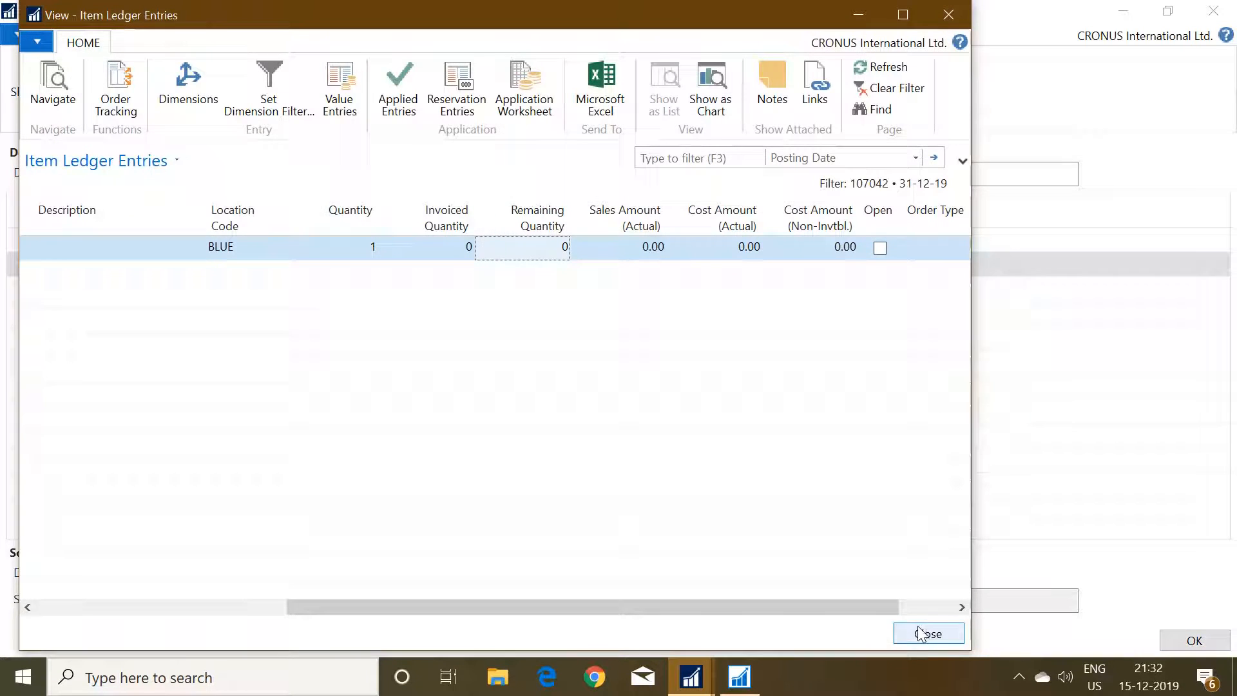
left_click(929, 634)
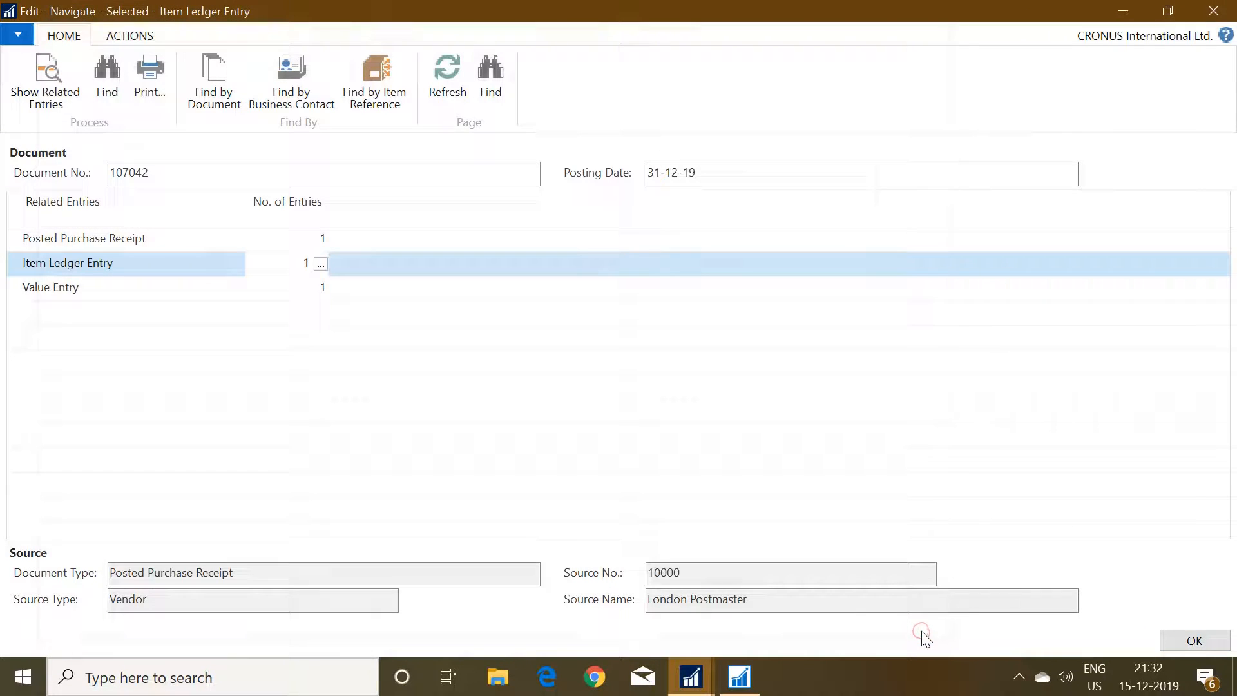
Close the related entries, the posted purchase receipts list and the London Postmaster purchase order, confirming the exit without posting the order.
left_click(1196, 640)
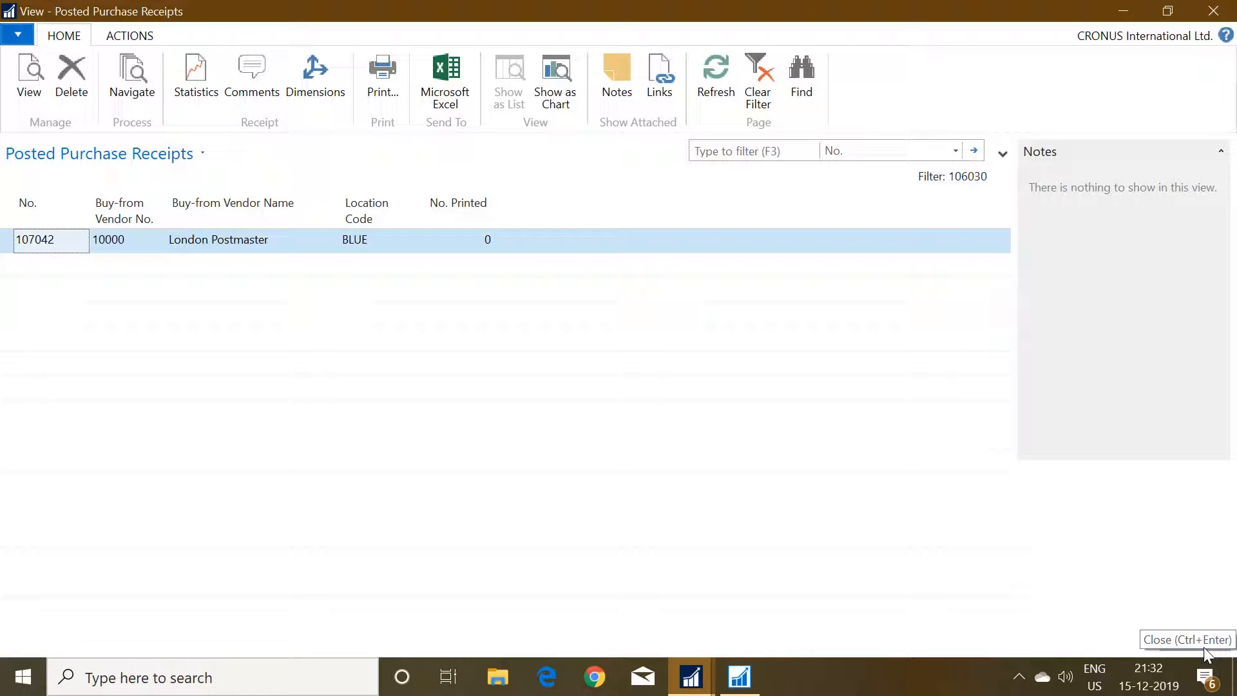
left_click(1200, 651)
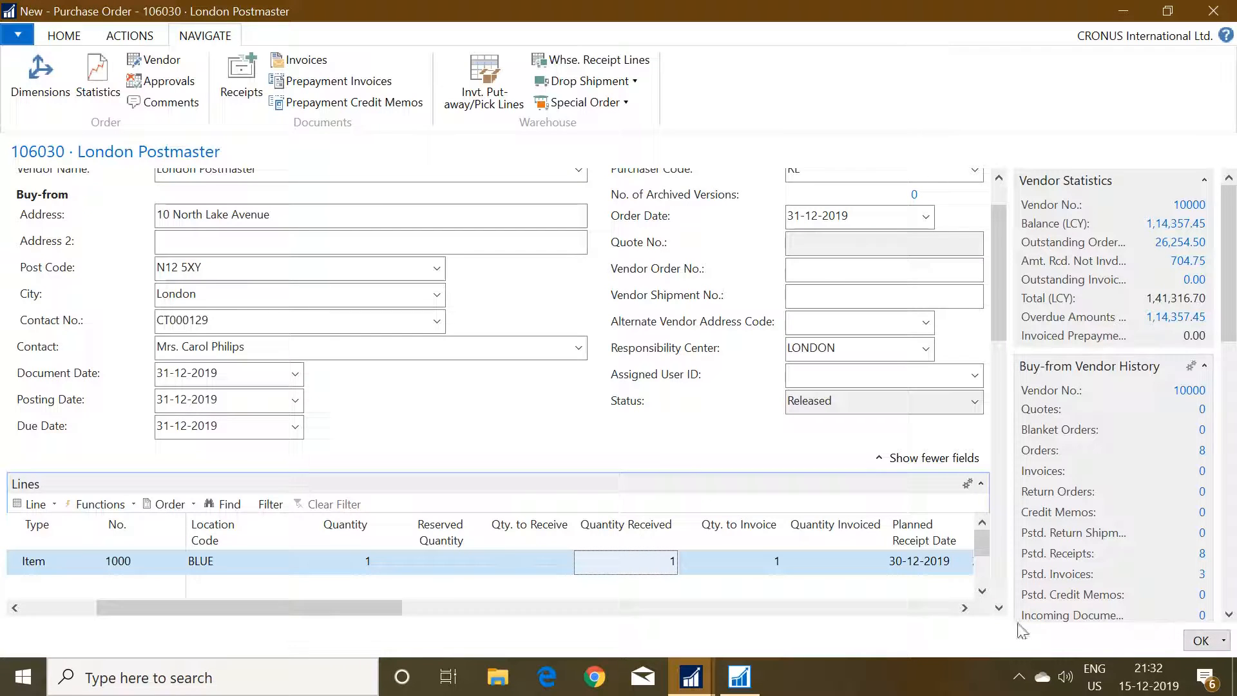
key("Escape")
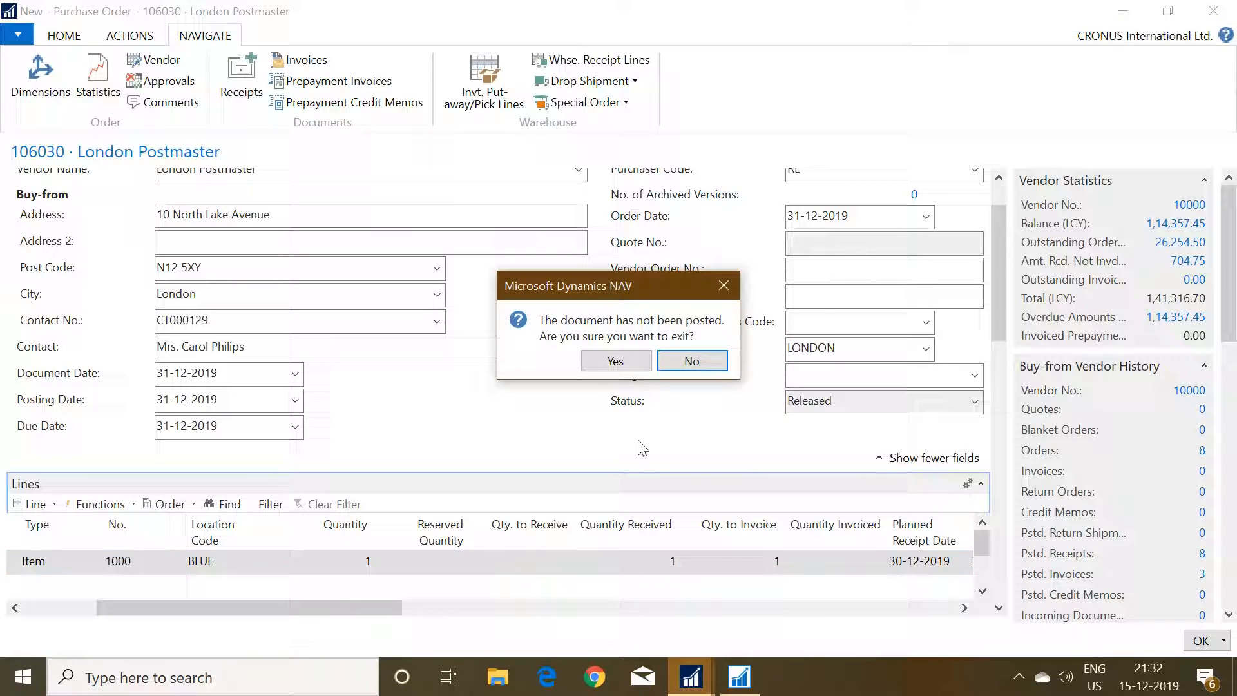
left_click(616, 362)
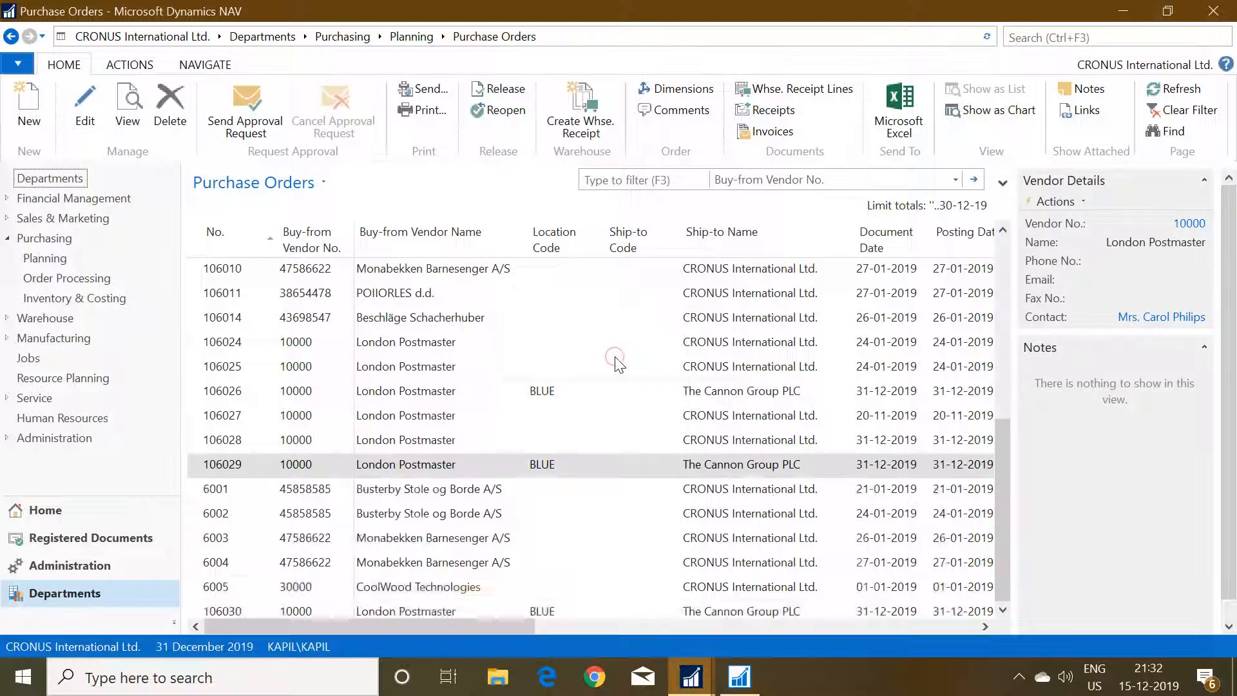
Switch to the open sales order for The Cannon Group PLC and check the Quantity Shipped on the item 1000 line.
mouse_move(691, 689)
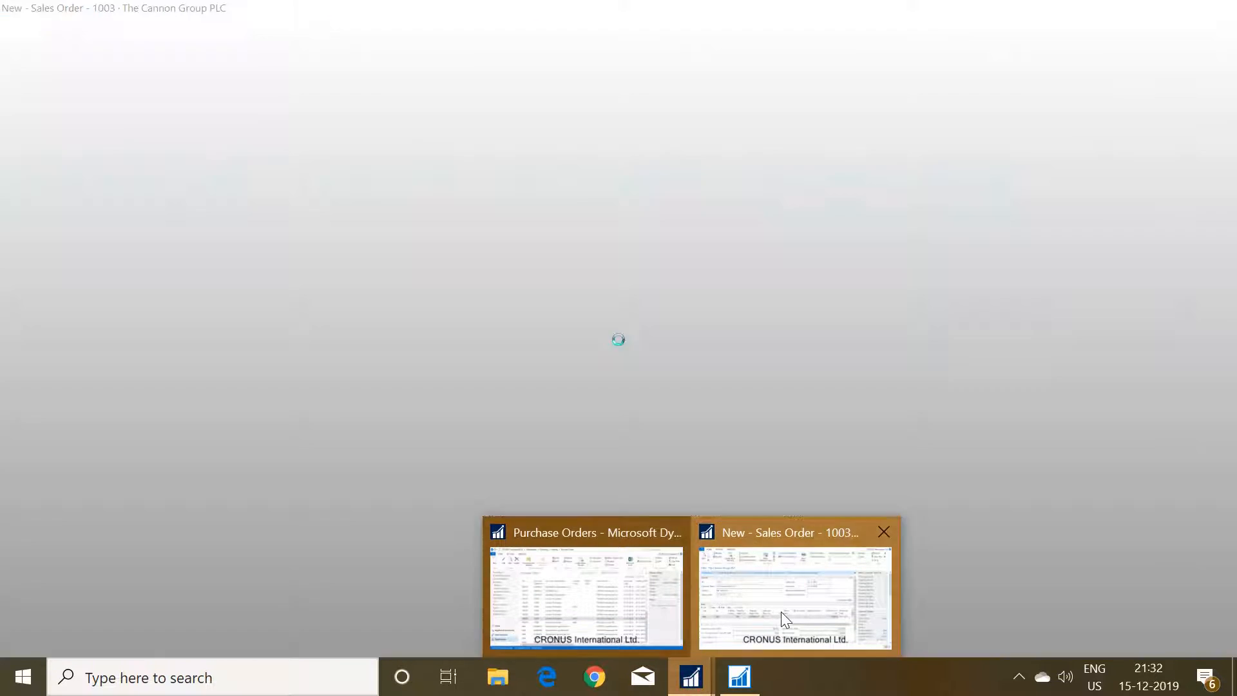
left_click(781, 612)
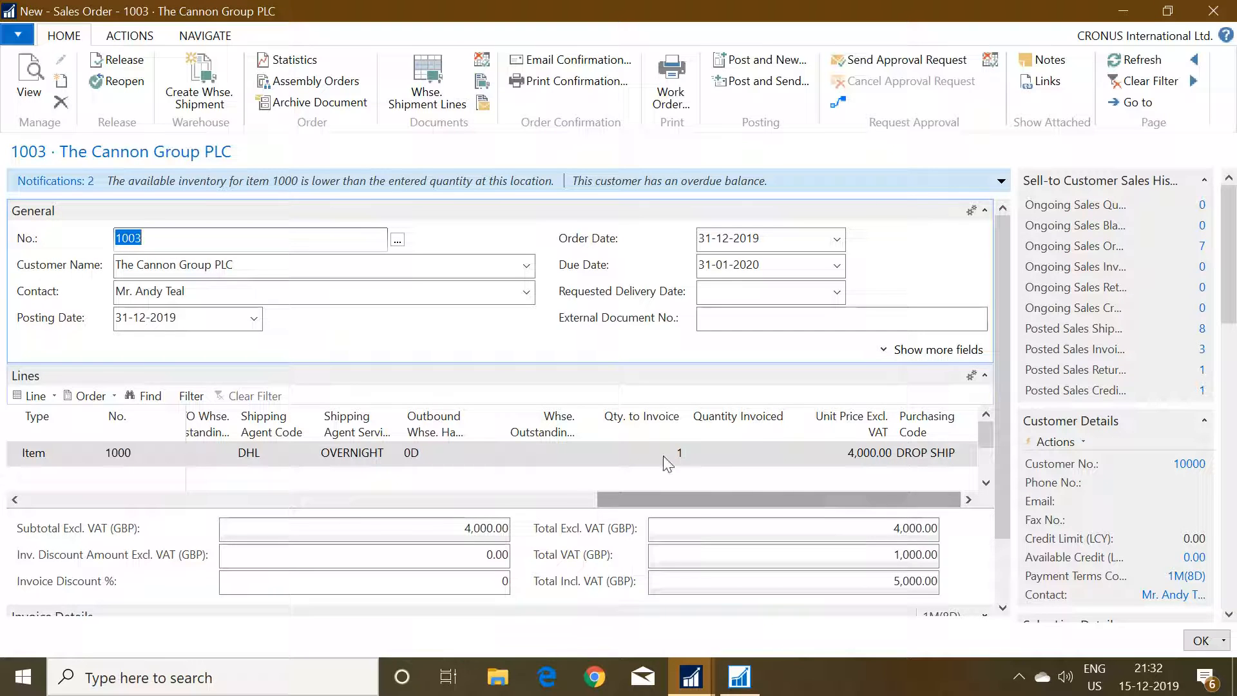
left_click_drag(657, 494, 398, 485)
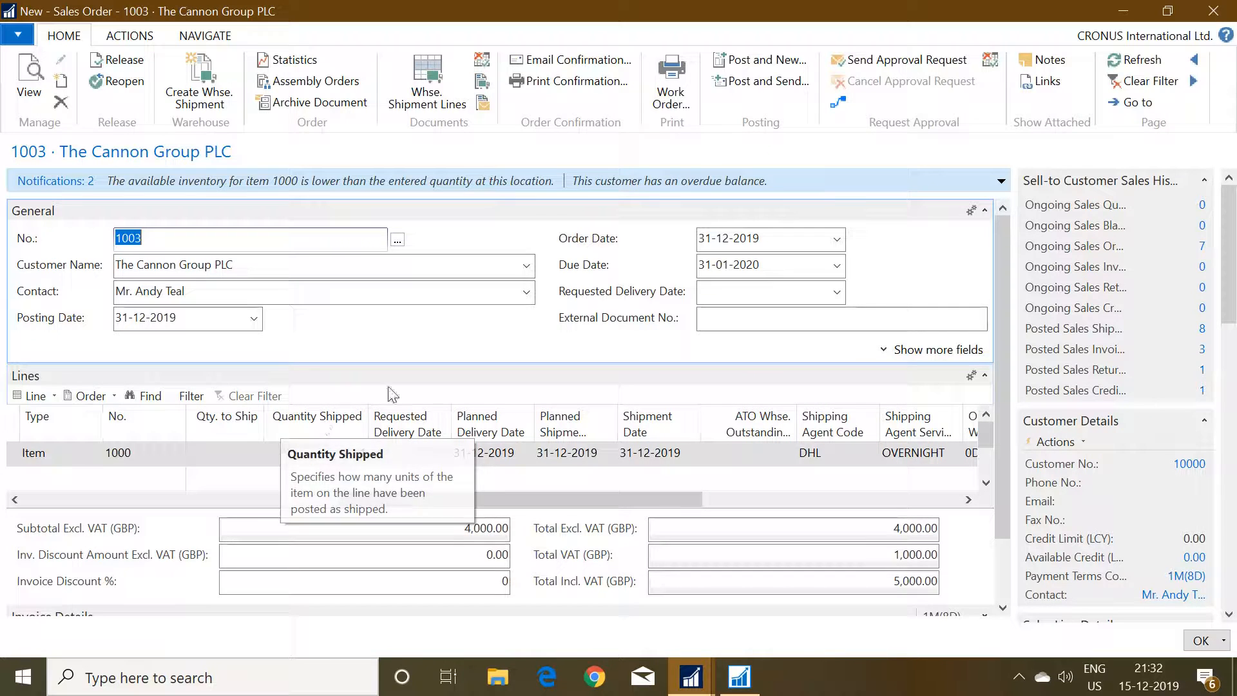
left_click(334, 455)
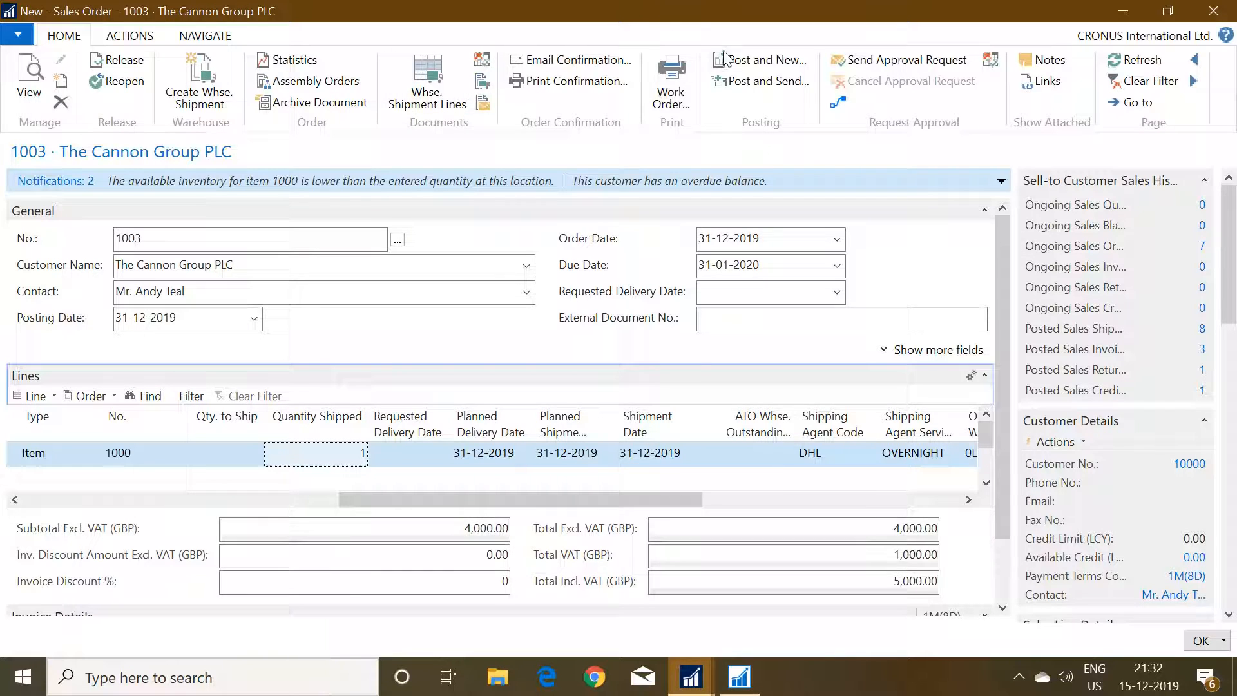
Try to post The Cannon Group PLC sales order with the Ship option.
left_click(139, 39)
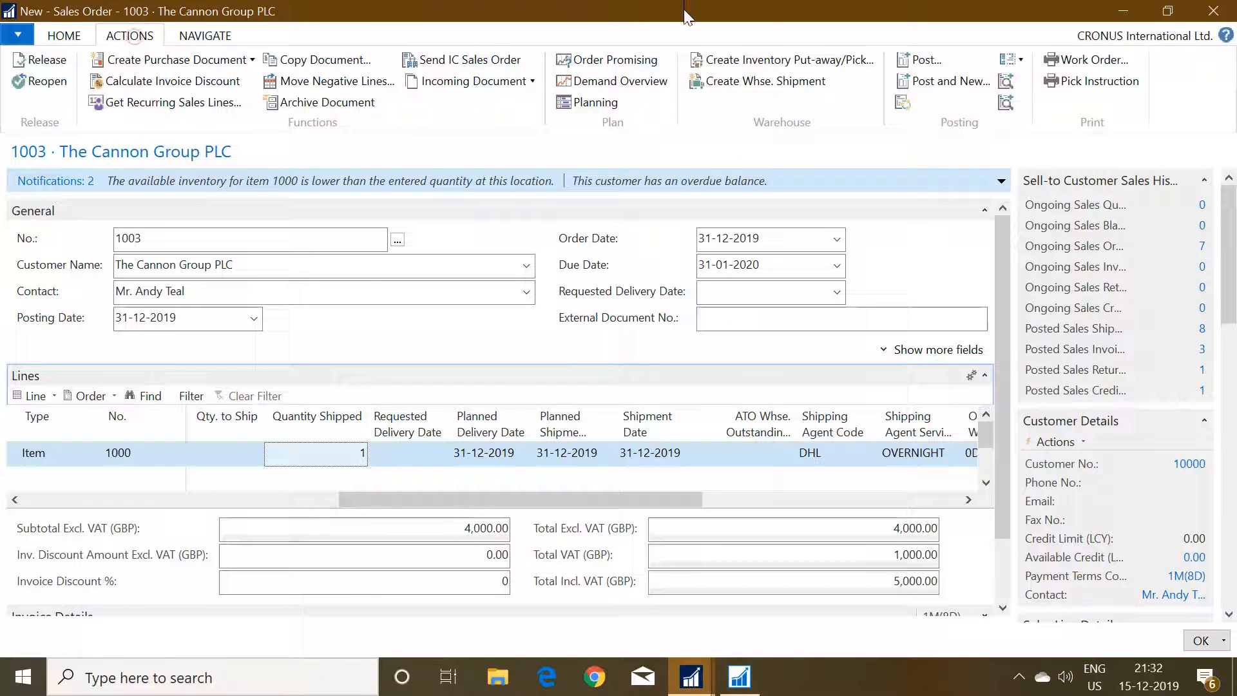
left_click(906, 62)
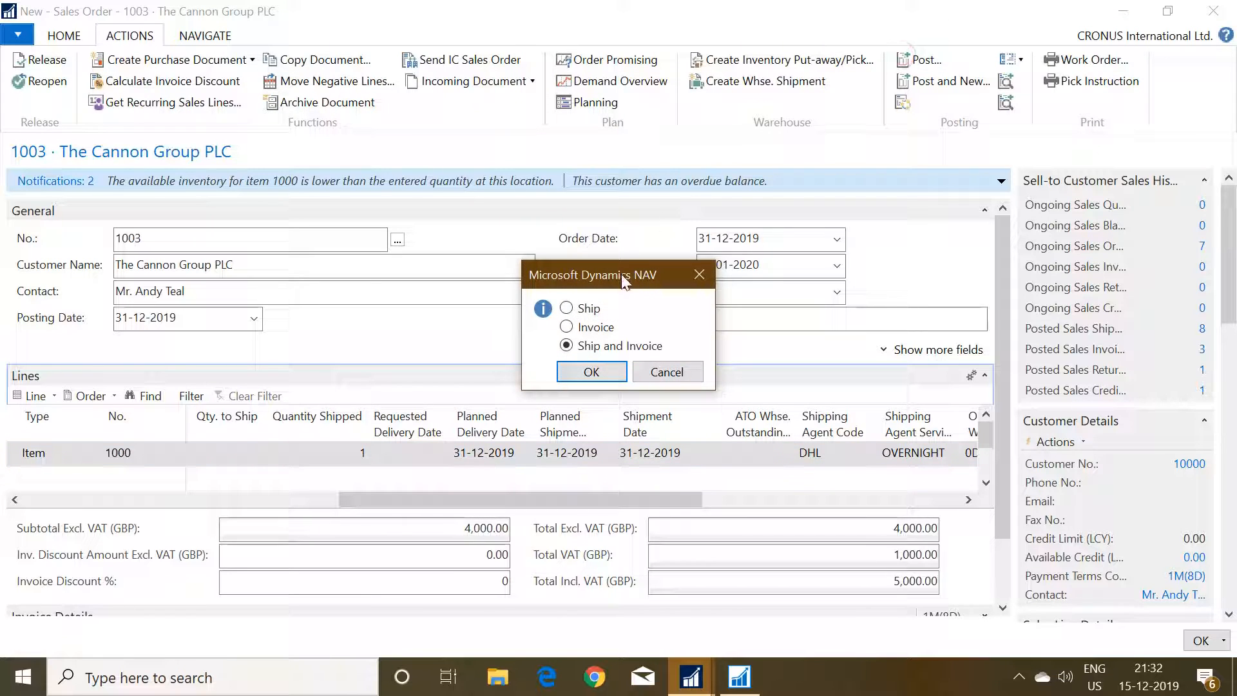
left_click(587, 310)
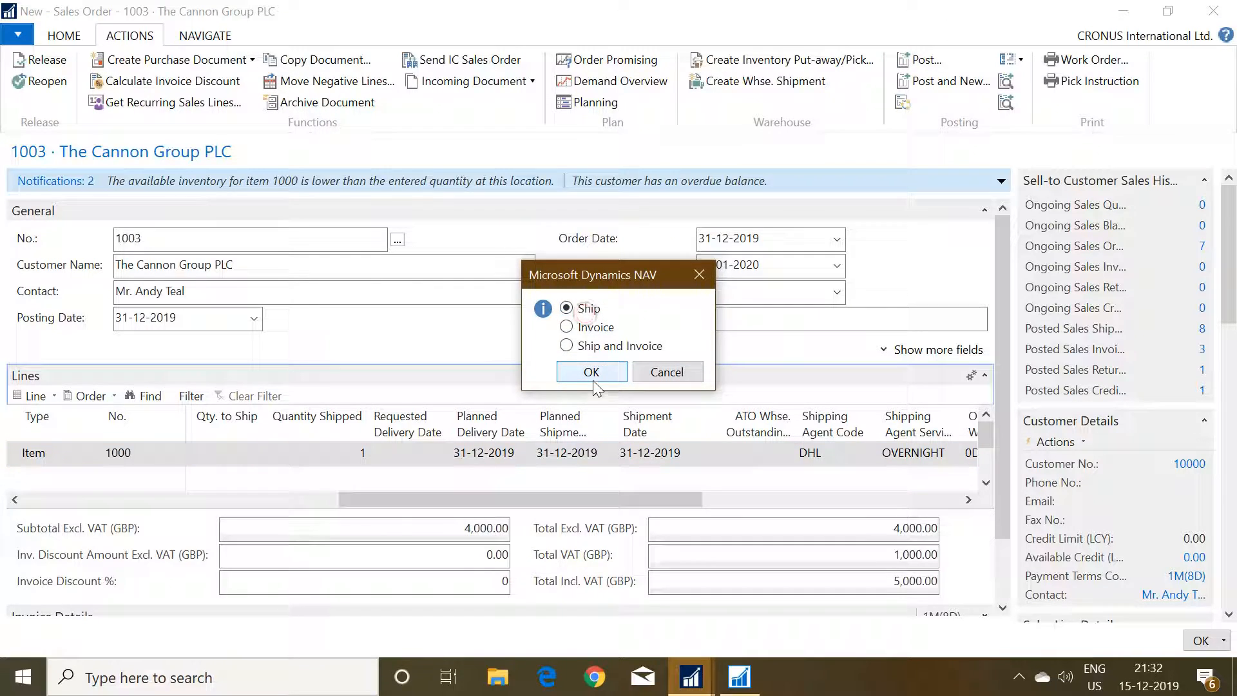
left_click(591, 373)
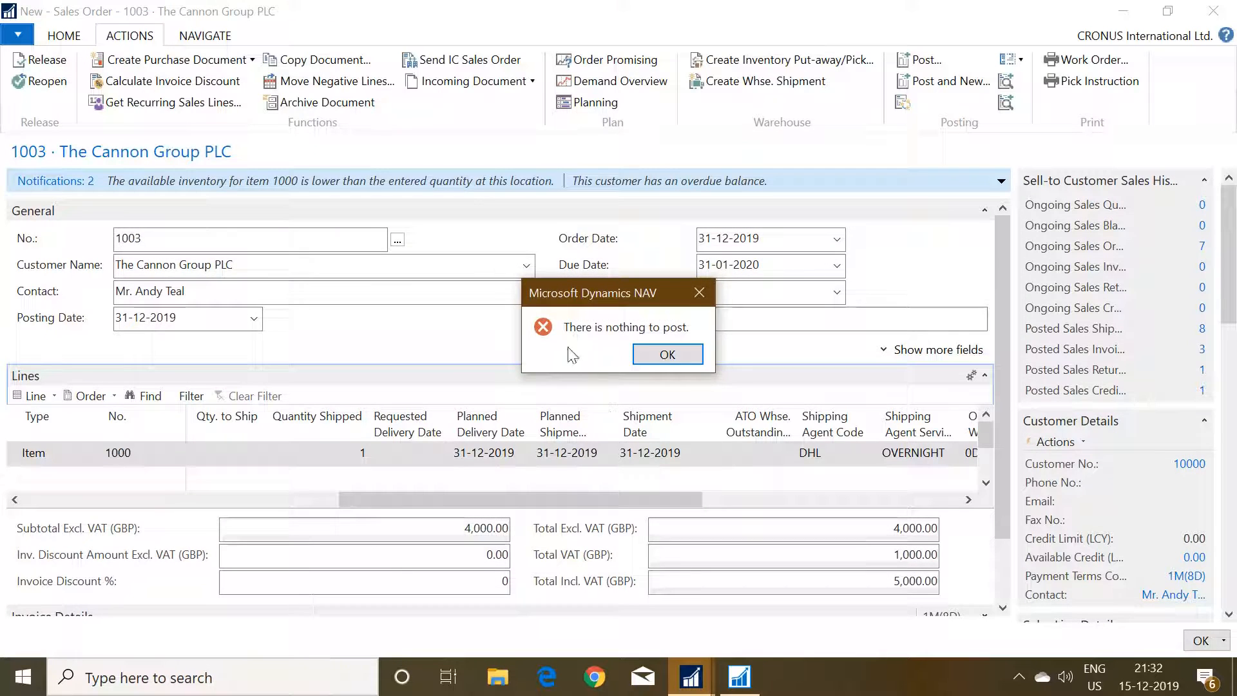